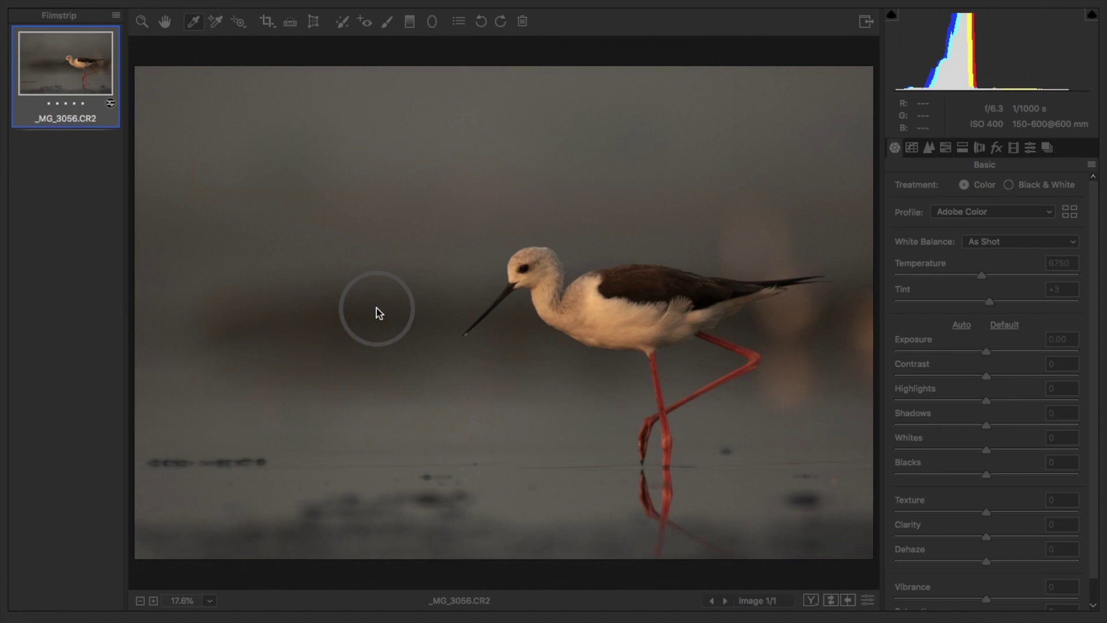
# Set the white balance by sampling a neutral grey spot on the water to the left of the bird with the White Balance tool
pyautogui.click(331, 135)
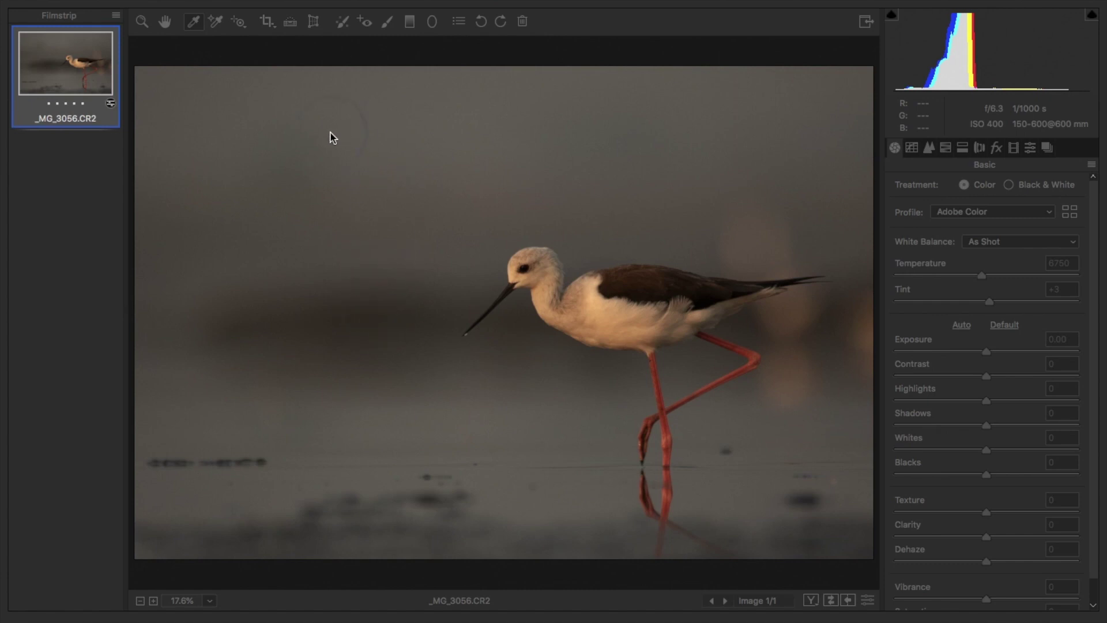
pyautogui.click(226, 63)
pyautogui.click(192, 29)
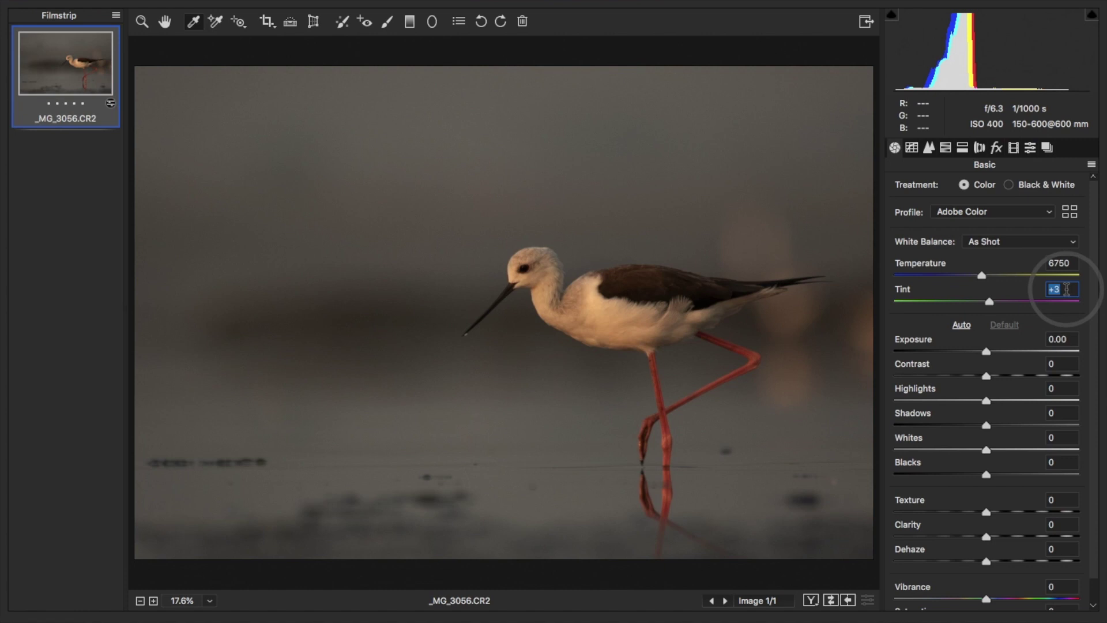
pyautogui.click(279, 399)
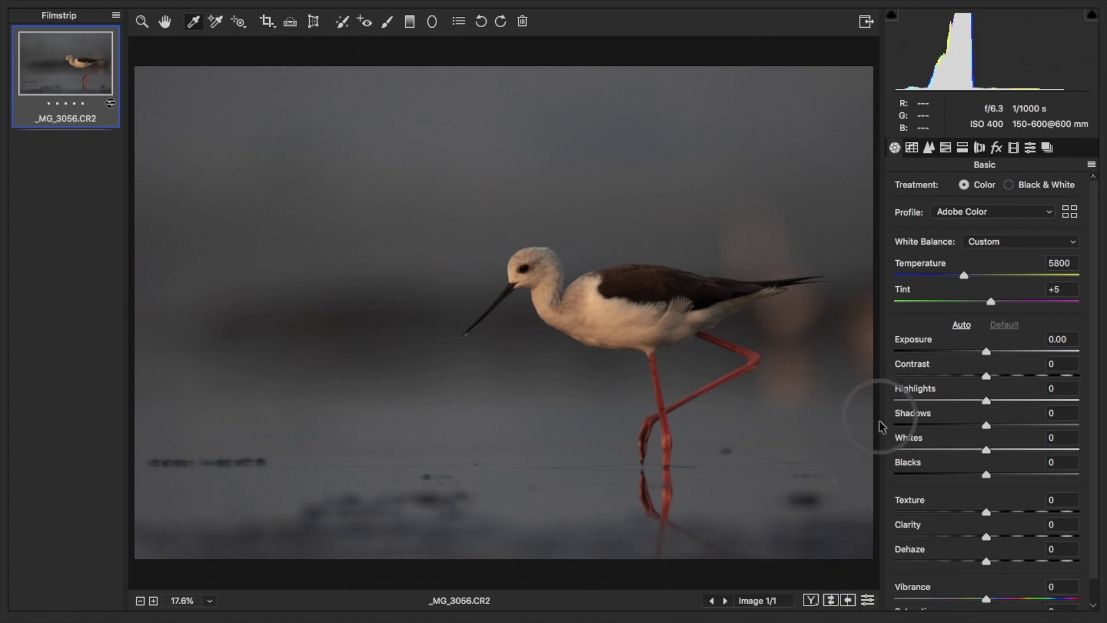
# Compare the sampled white balance with the default settings by toggling the Basic adjustments off and on twice
pyautogui.click(868, 598)
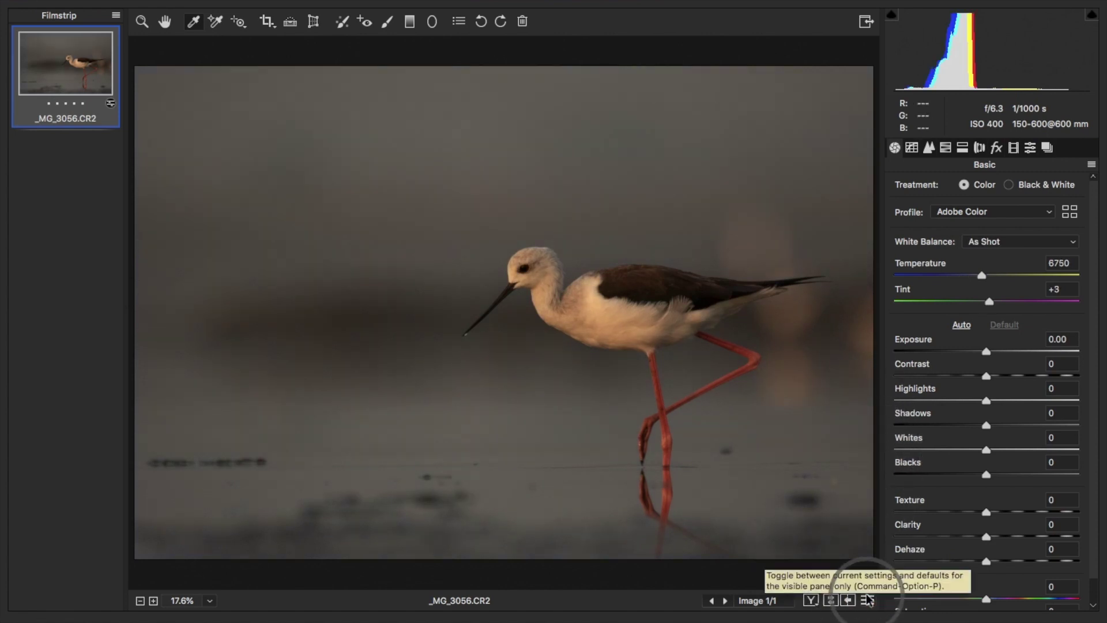
pyautogui.click(868, 598)
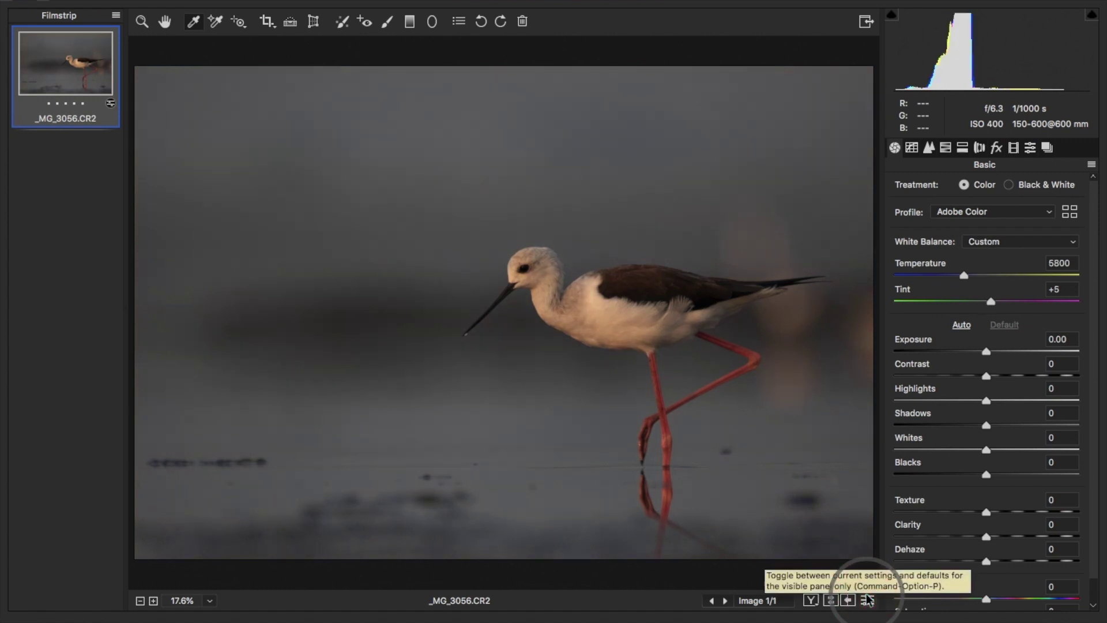
pyautogui.click(868, 599)
pyautogui.click(867, 599)
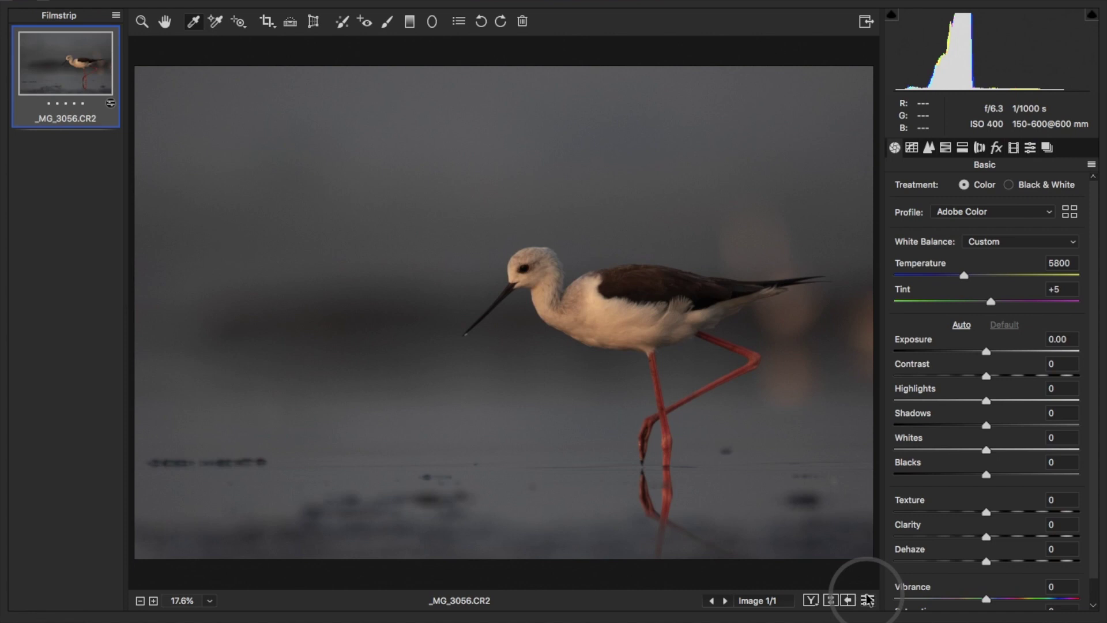
# Restore the white balance to As Shot, then exaggerate the colours with Saturation +100 and Vibrance +32
pyautogui.click(1030, 243)
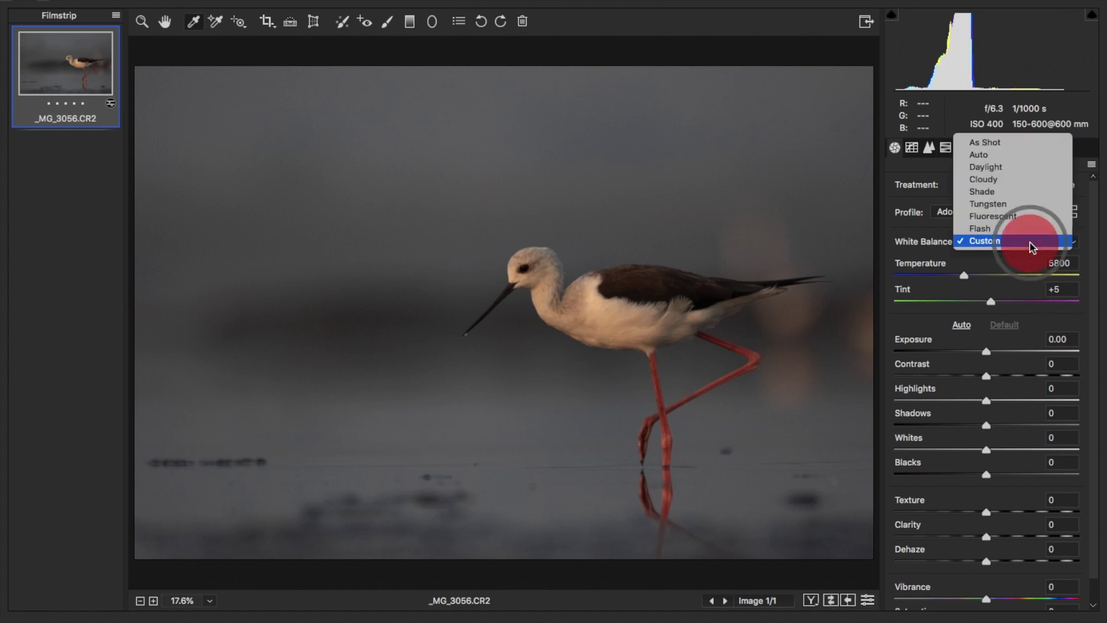
pyautogui.click(977, 136)
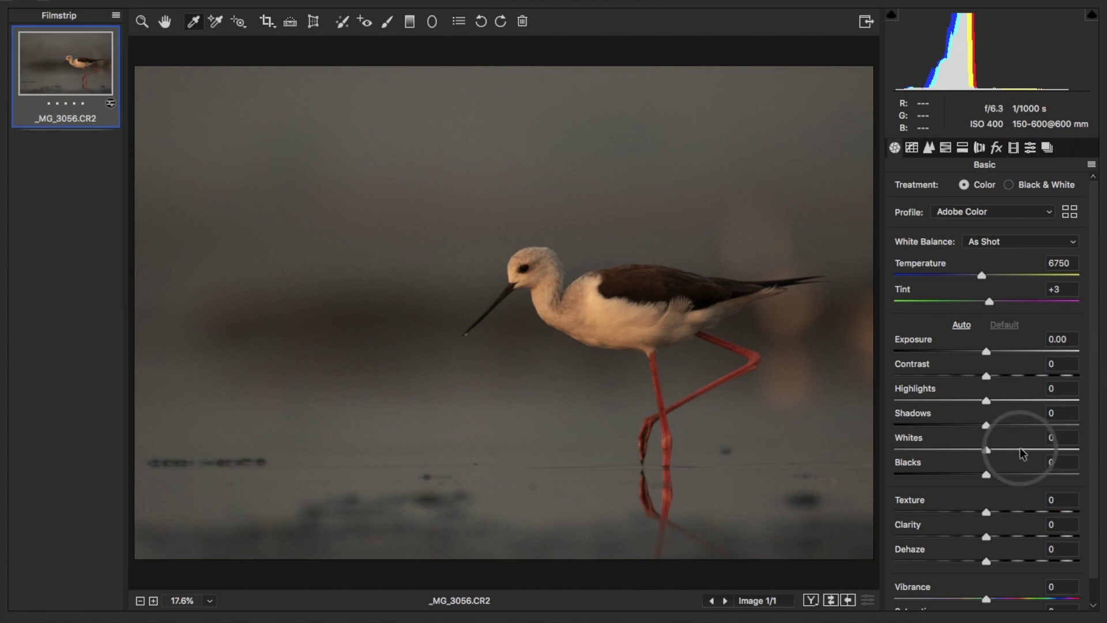
pyautogui.scroll(-1, 1024, 470)
pyautogui.moveTo(986, 596); pyautogui.dragTo(1095, 599)
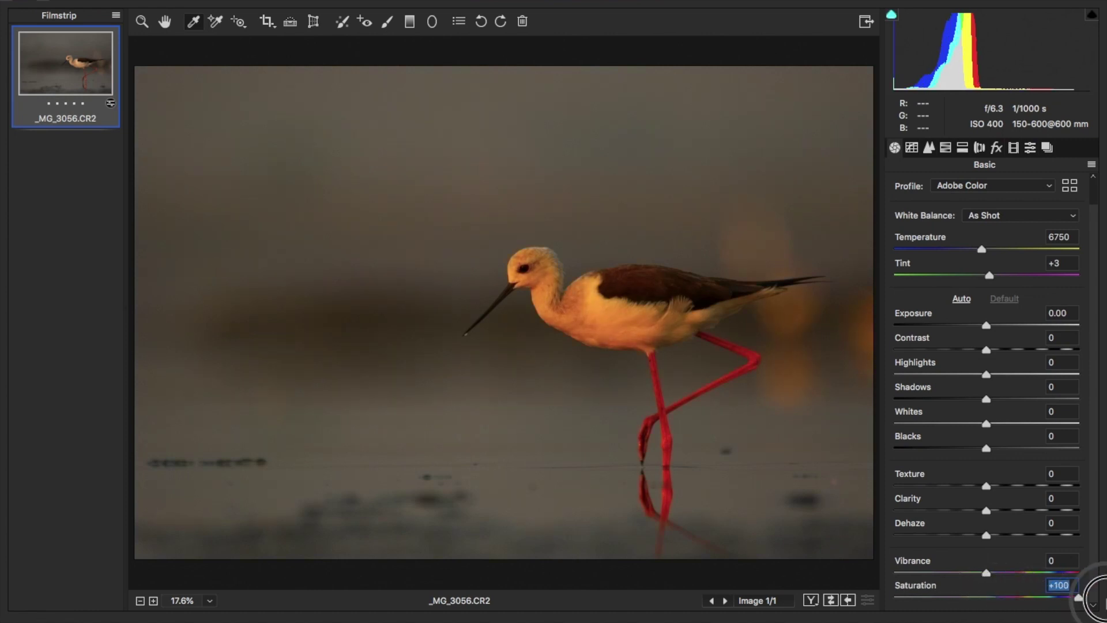
pyautogui.moveTo(986, 573); pyautogui.dragTo(1014, 579)
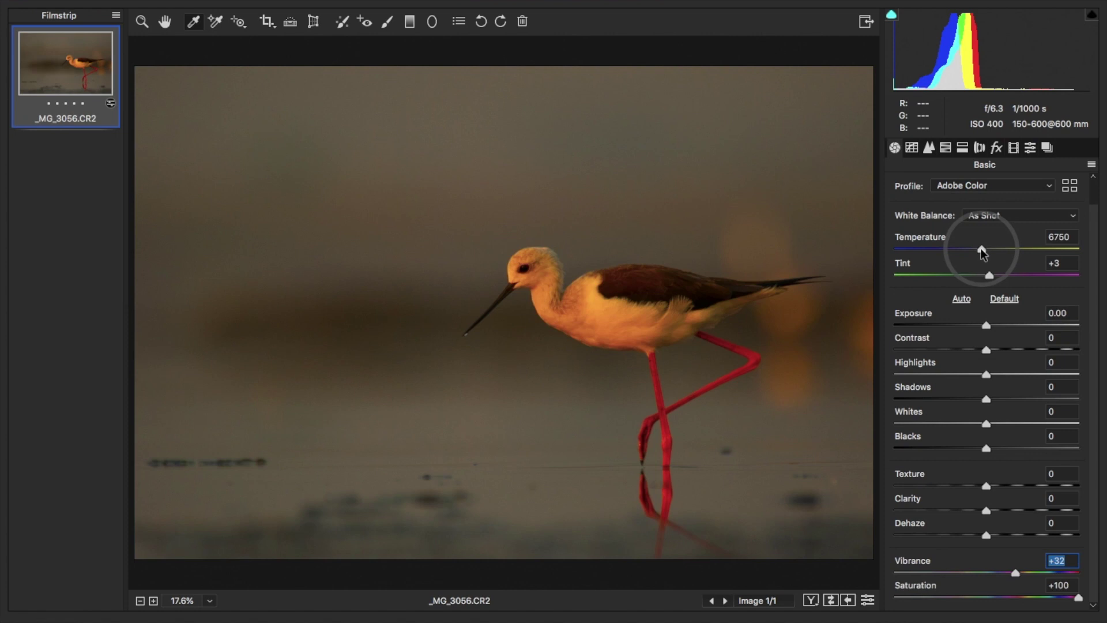
# Set the white balance temperature to 5400 and the tint to +6
pyautogui.moveTo(982, 252); pyautogui.dragTo(950, 260)
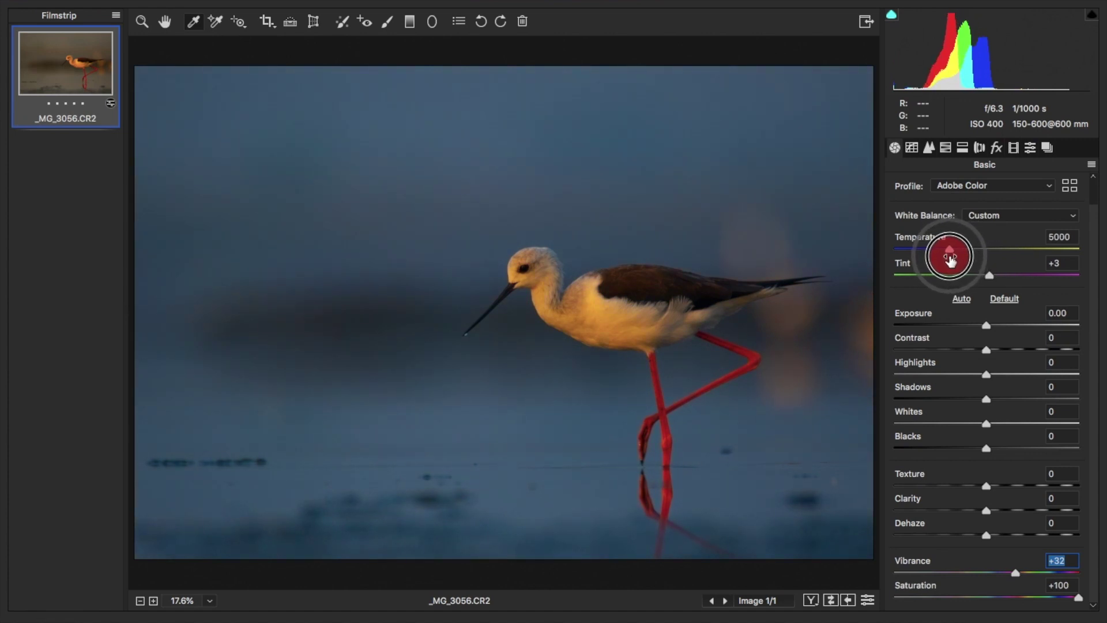
pyautogui.moveTo(950, 260); pyautogui.dragTo(992, 281)
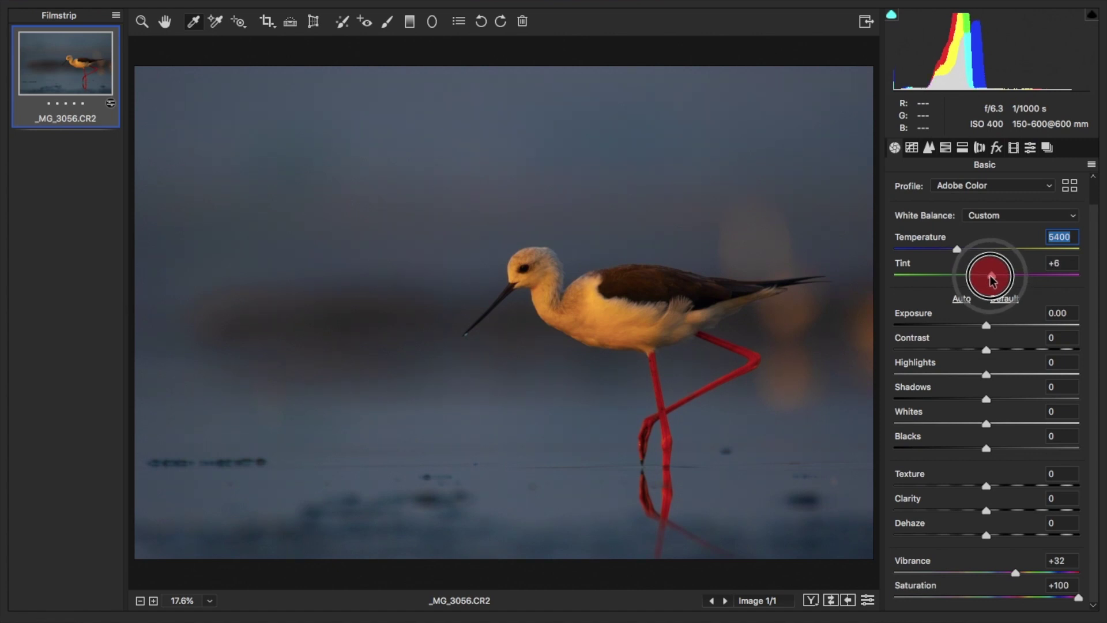
pyautogui.moveTo(991, 280); pyautogui.dragTo(992, 280)
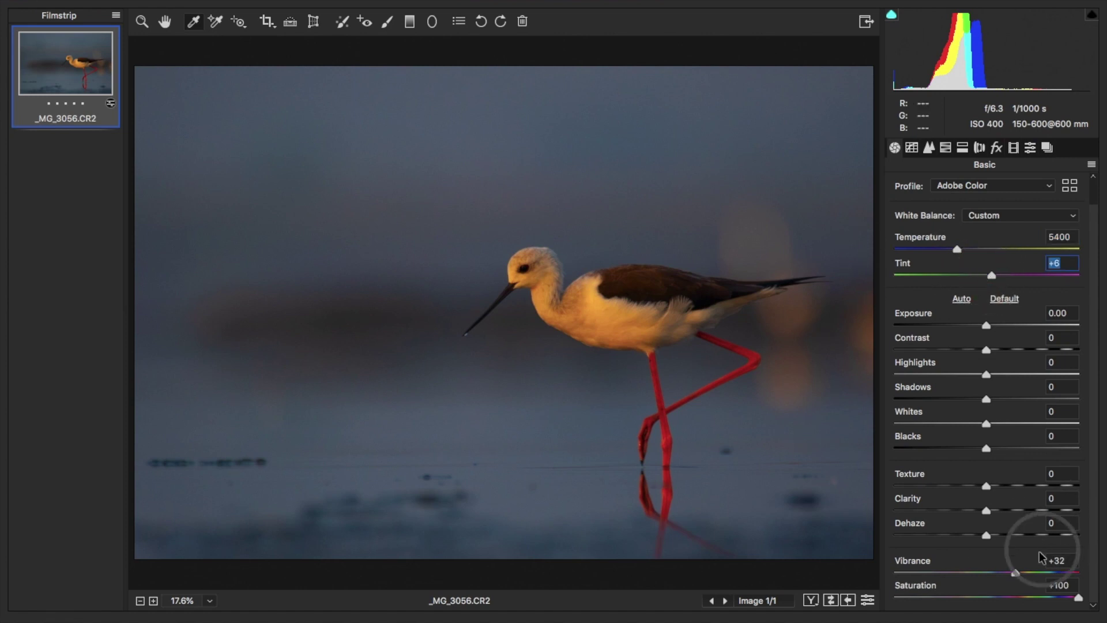
# Reset Vibrance and Saturation to 0
pyautogui.doubleClick(1016, 572)
pyautogui.click(1077, 597)
pyautogui.doubleClick(1078, 597)
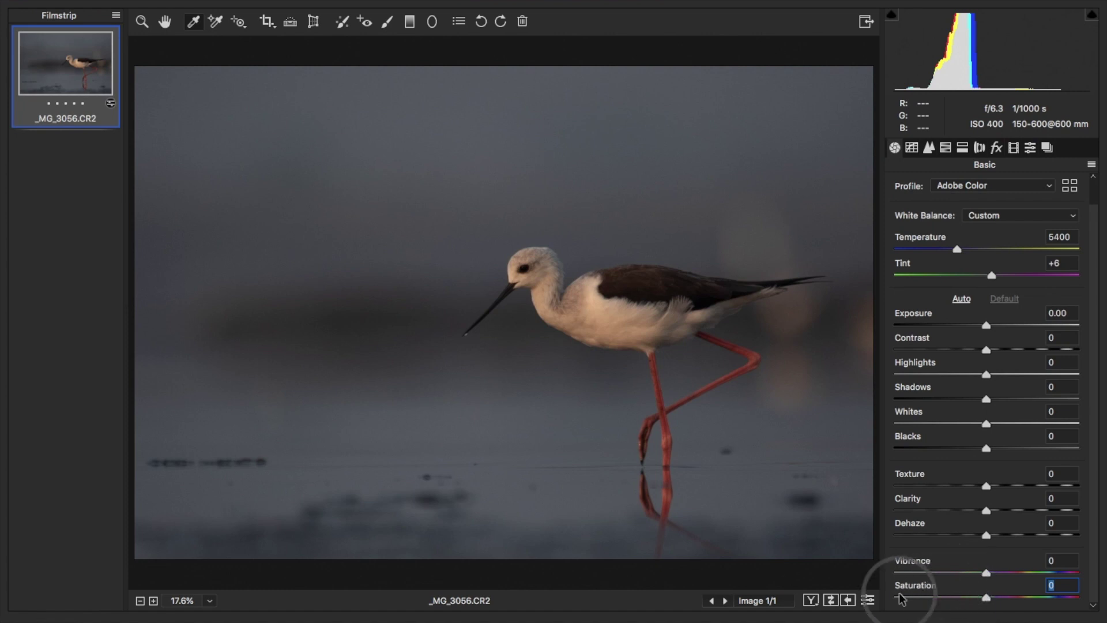
# Compare the manually adjusted white balance with the default settings, ending on the adjusted version
pyautogui.click(867, 600)
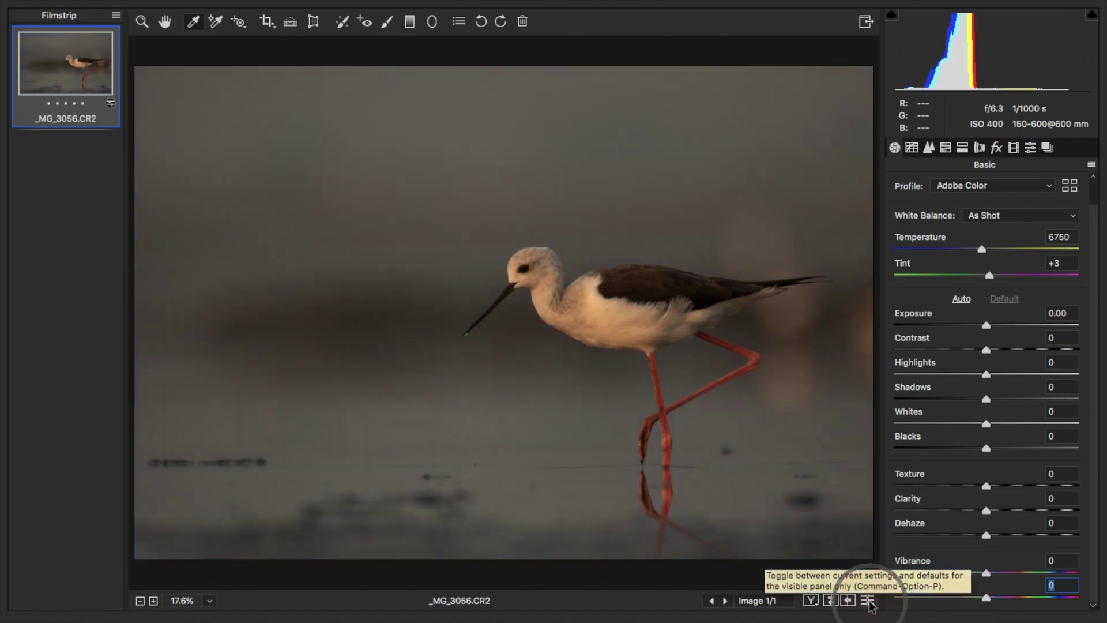
pyautogui.click(867, 600)
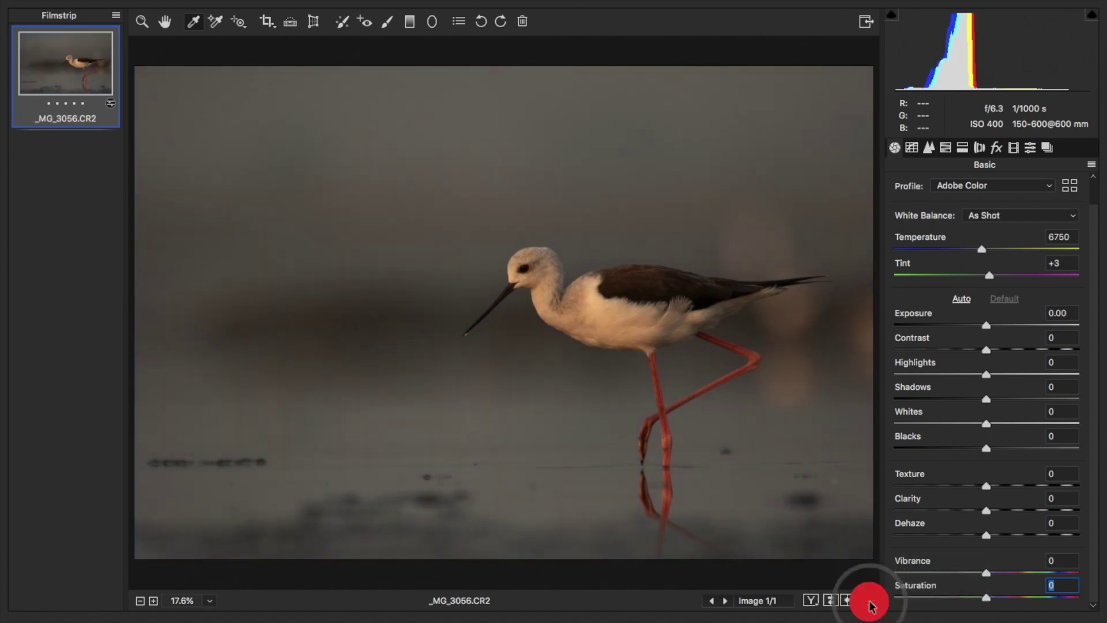
pyautogui.click(867, 600)
pyautogui.click(868, 600)
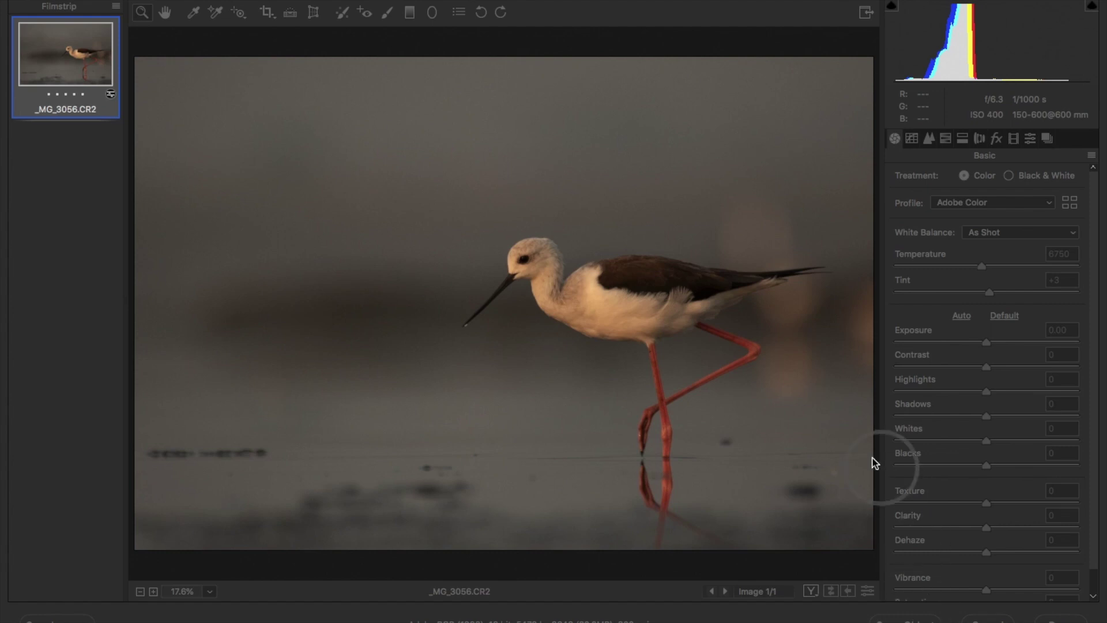
# Set the white balance to Auto and compare it with the default settings
pyautogui.click(773, 52)
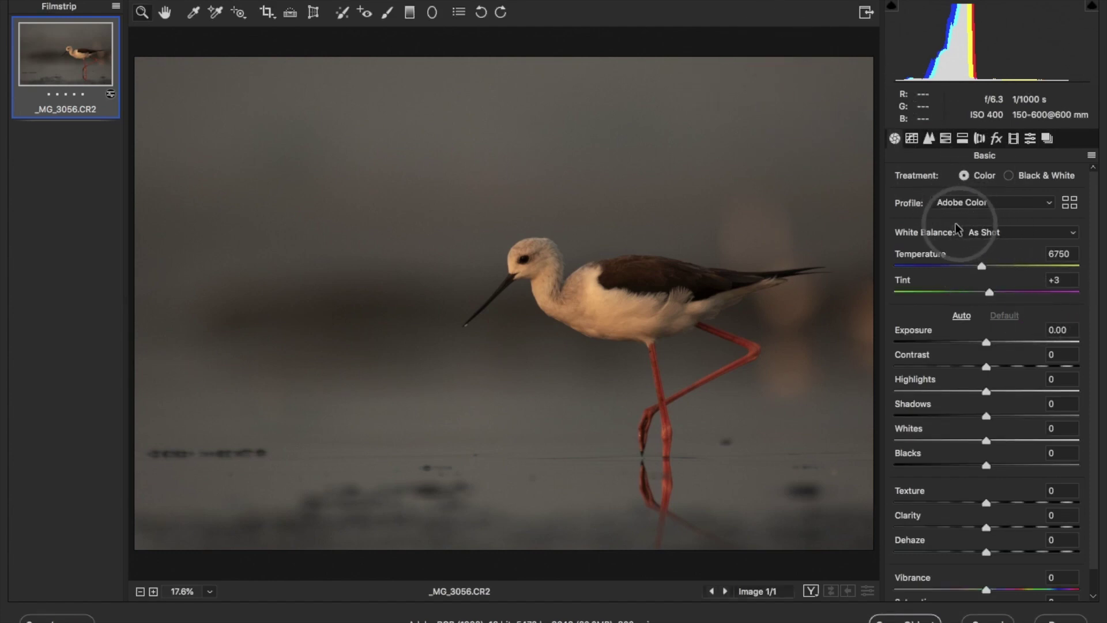
pyautogui.click(1011, 232)
pyautogui.click(999, 243)
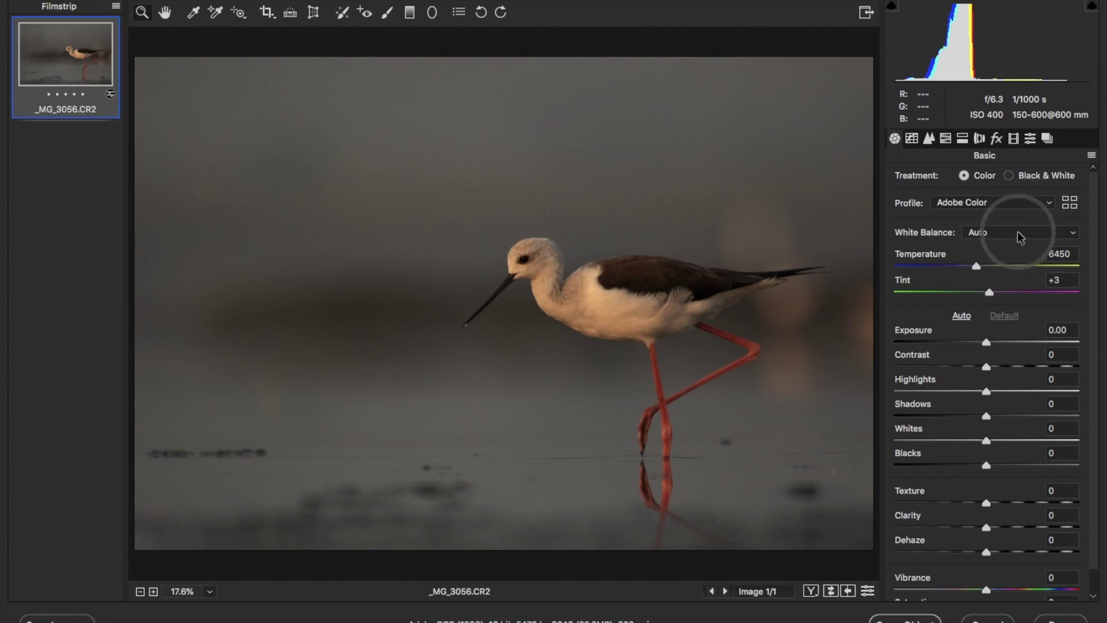
pyautogui.click(869, 591)
pyautogui.click(869, 591)
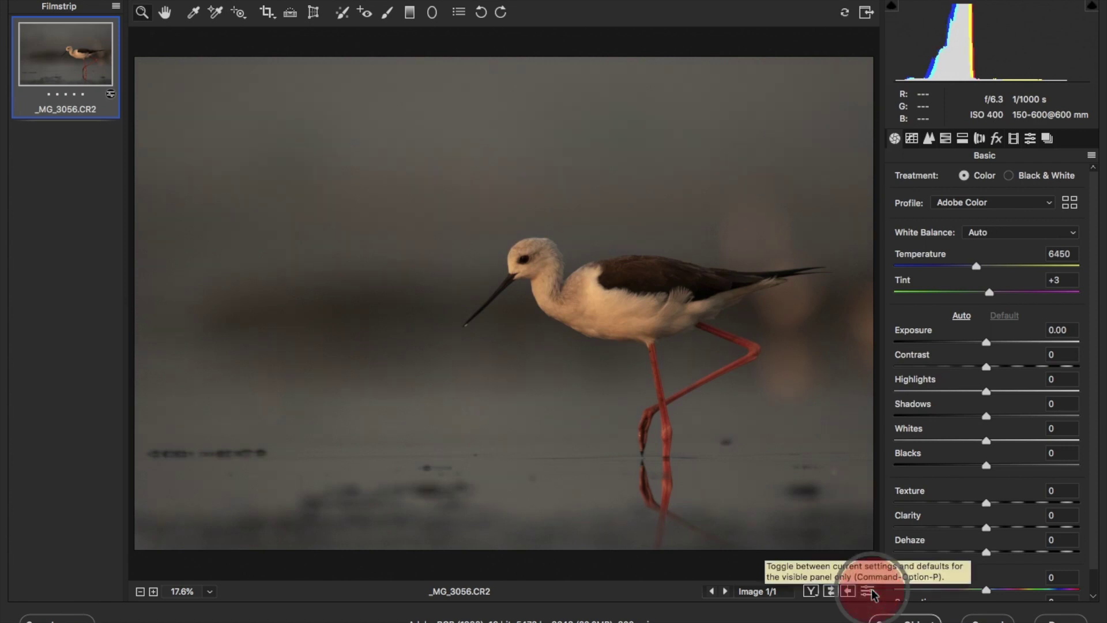
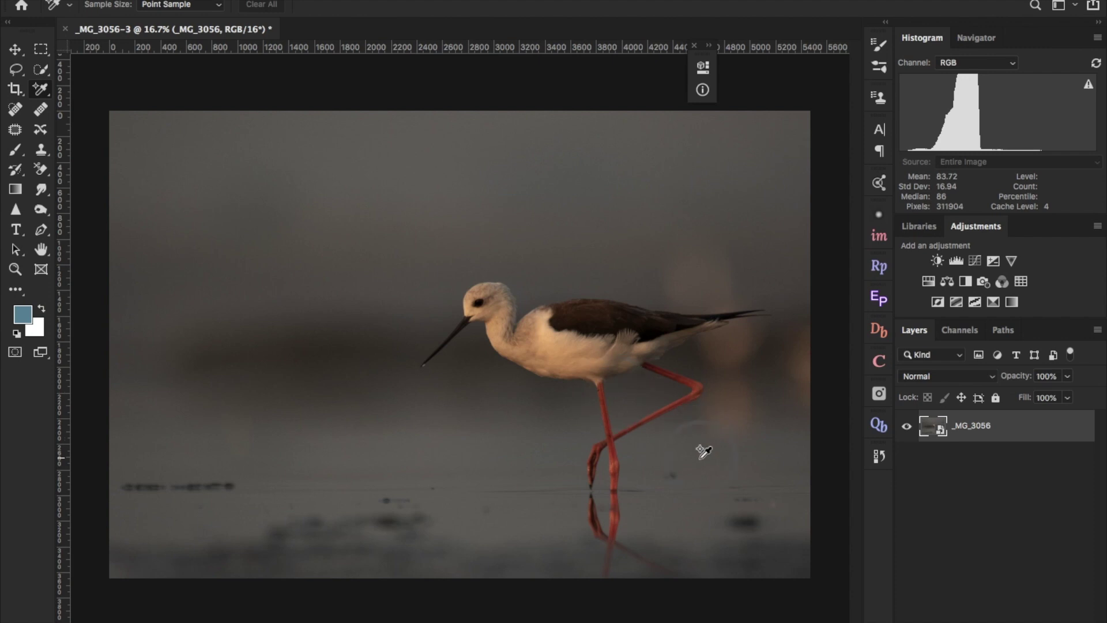
# Add a Curves adjustment layer above the _MG_3056 layer
pyautogui.click(998, 449)
pyautogui.moveTo(998, 449); pyautogui.dragTo(992, 446)
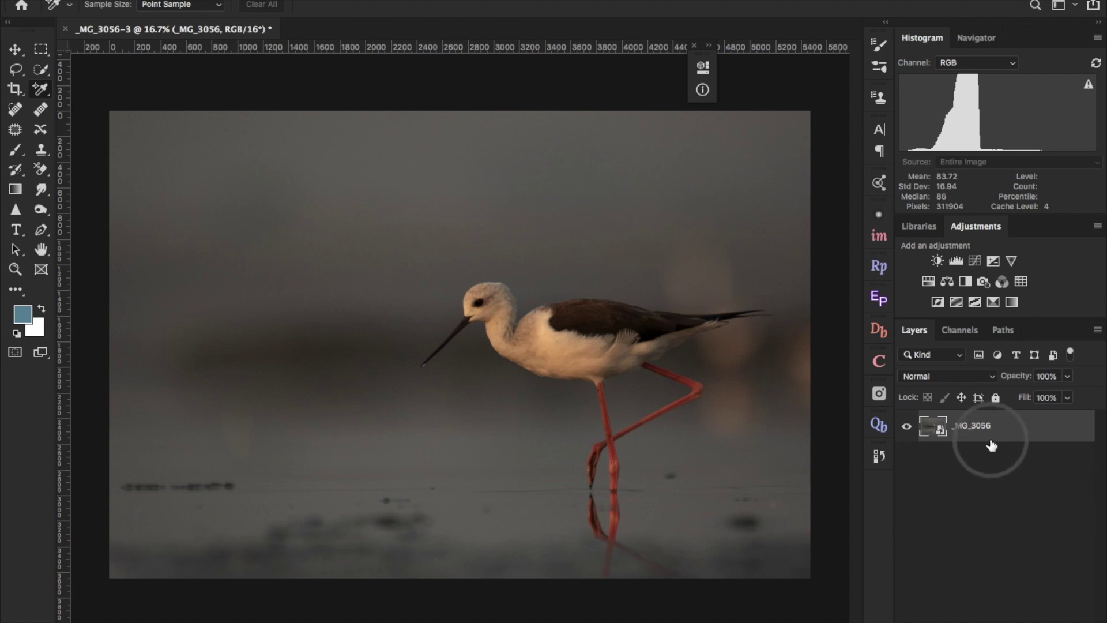
pyautogui.moveTo(992, 445); pyautogui.dragTo(1013, 602)
pyautogui.click(1013, 616)
pyautogui.click(1019, 529)
pyautogui.click(1013, 616)
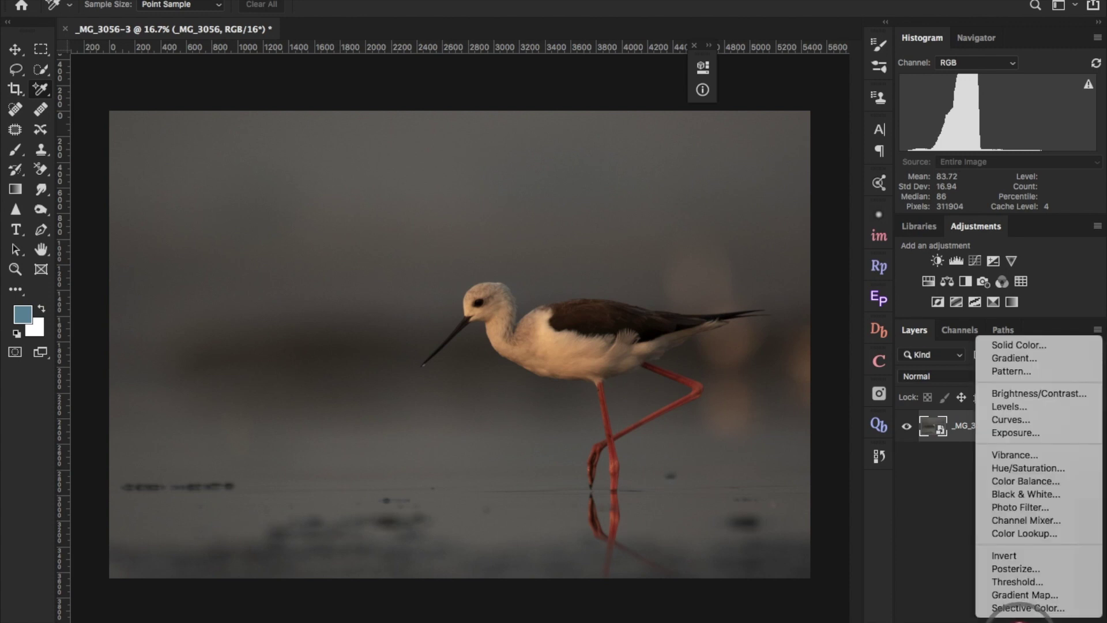
pyautogui.click(1014, 420)
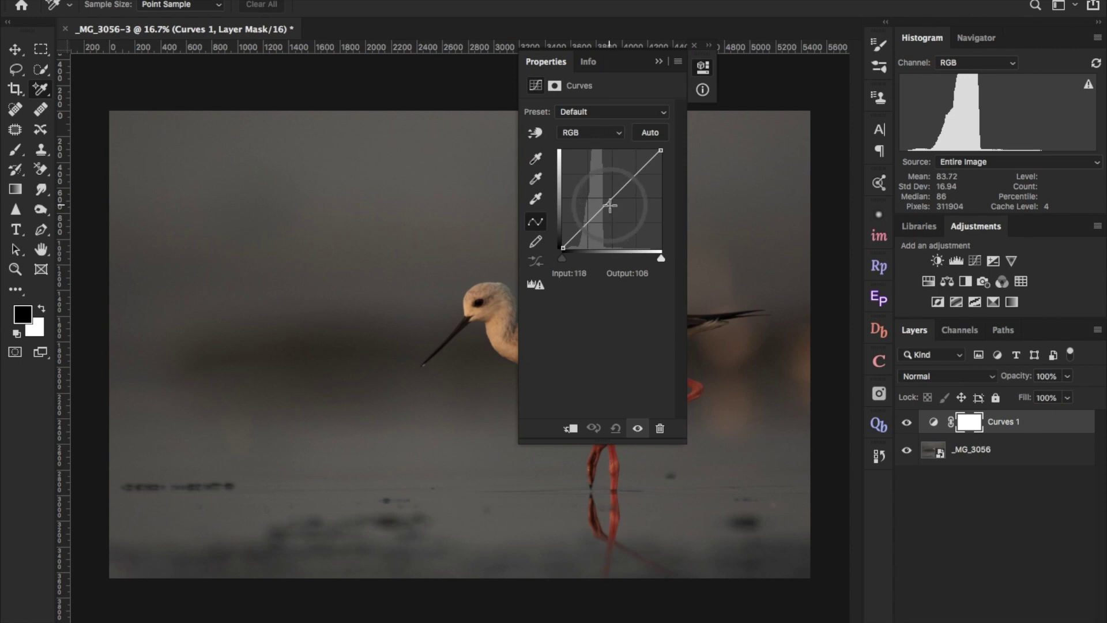
# Set the Curves gray point by sampling the neutral water area to the left of the bird
pyautogui.click(535, 180)
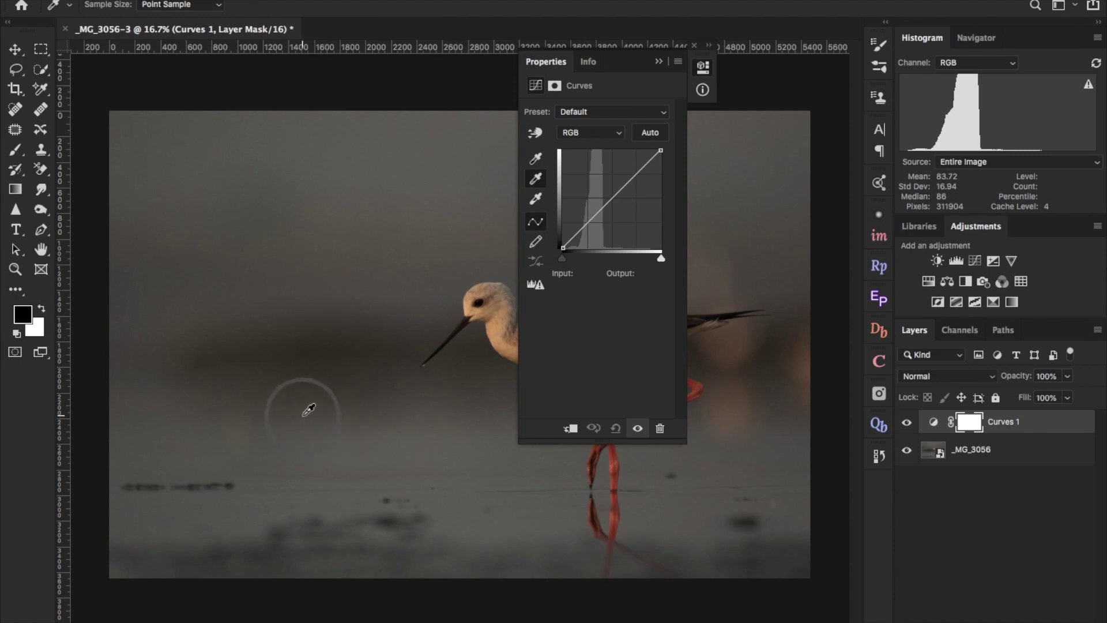
pyautogui.moveTo(638, 61); pyautogui.dragTo(801, 69)
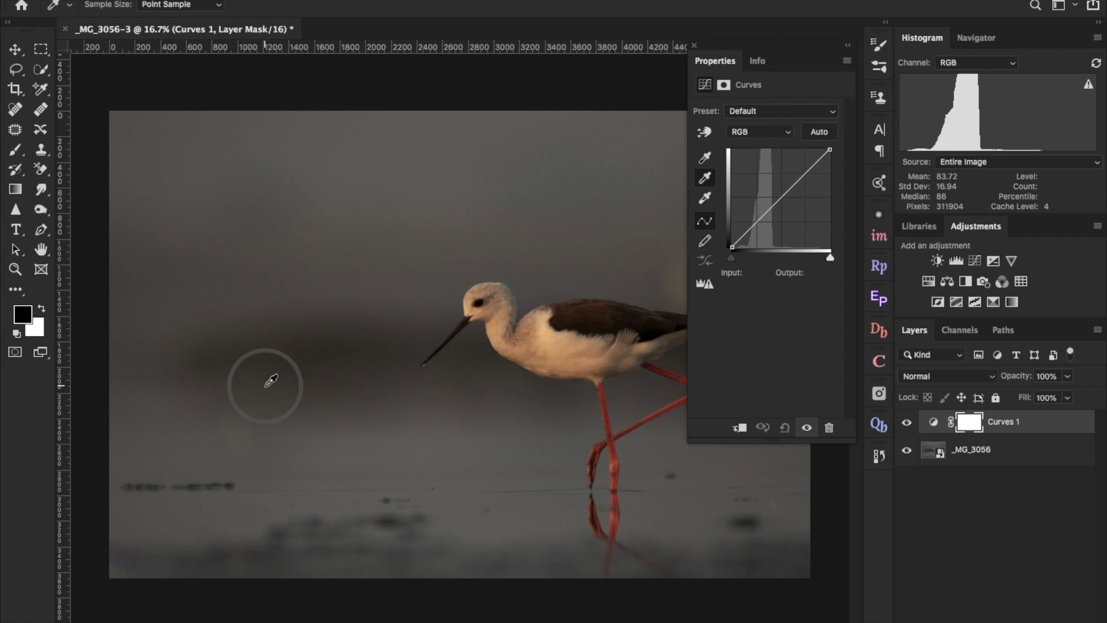
pyautogui.click(309, 419)
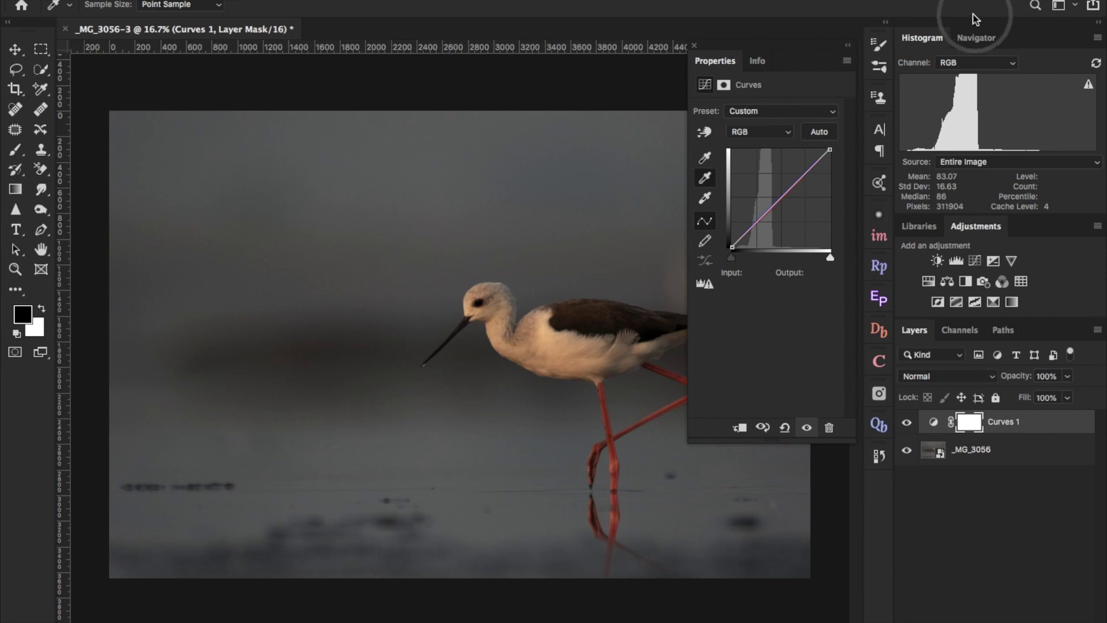
# Hide and show the Curves 1 layer to compare the image before and after the colour correction
pyautogui.moveTo(847, 58); pyautogui.dragTo(892, 63)
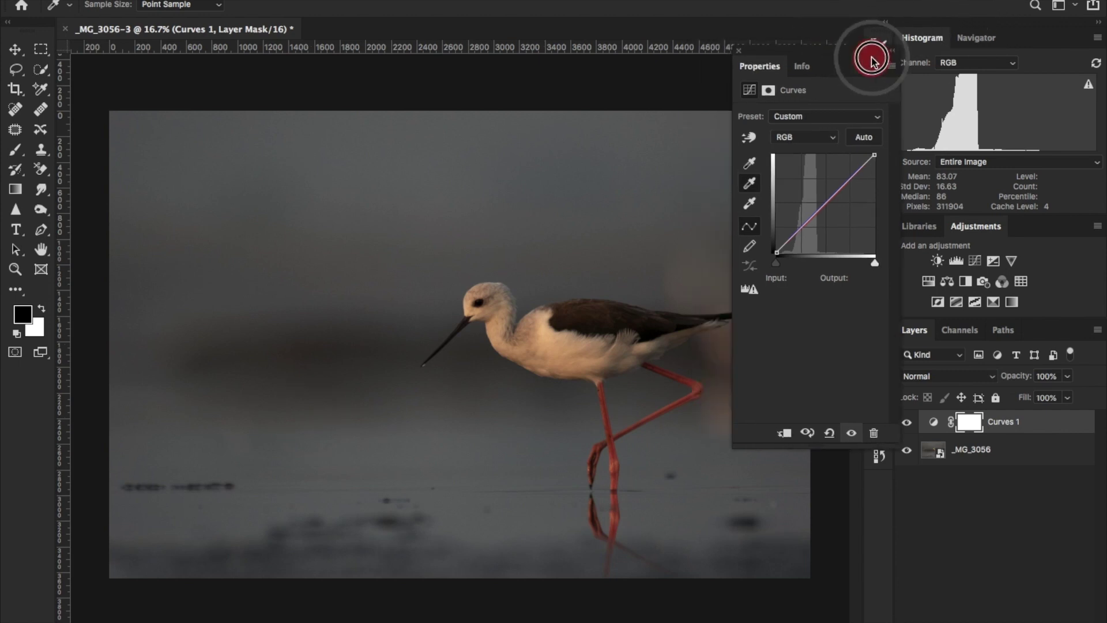
pyautogui.click(907, 424)
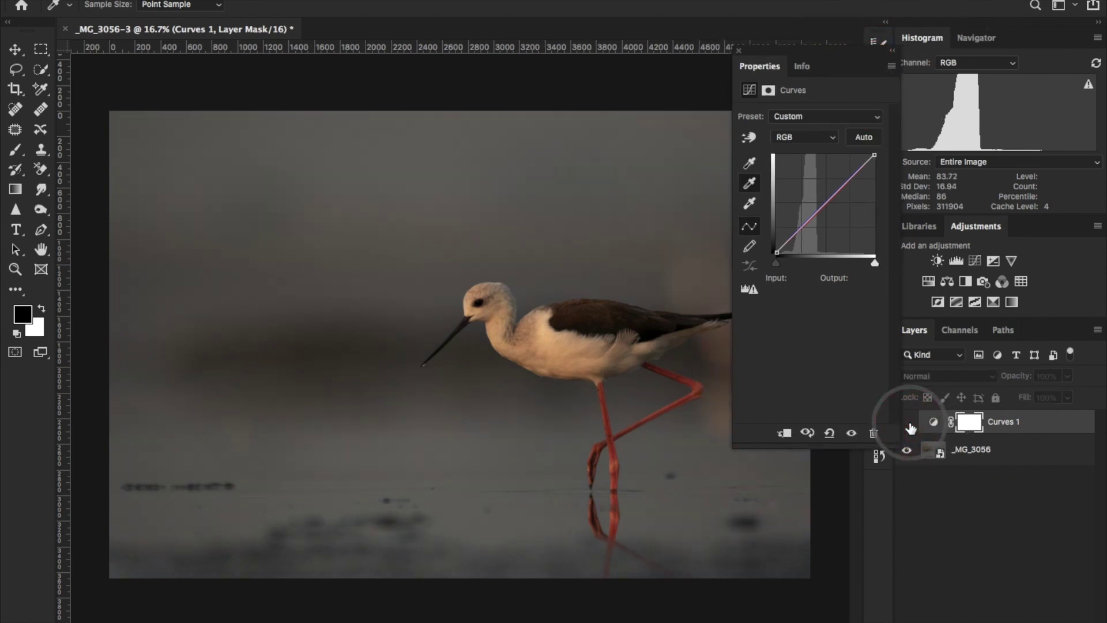
pyautogui.click(909, 424)
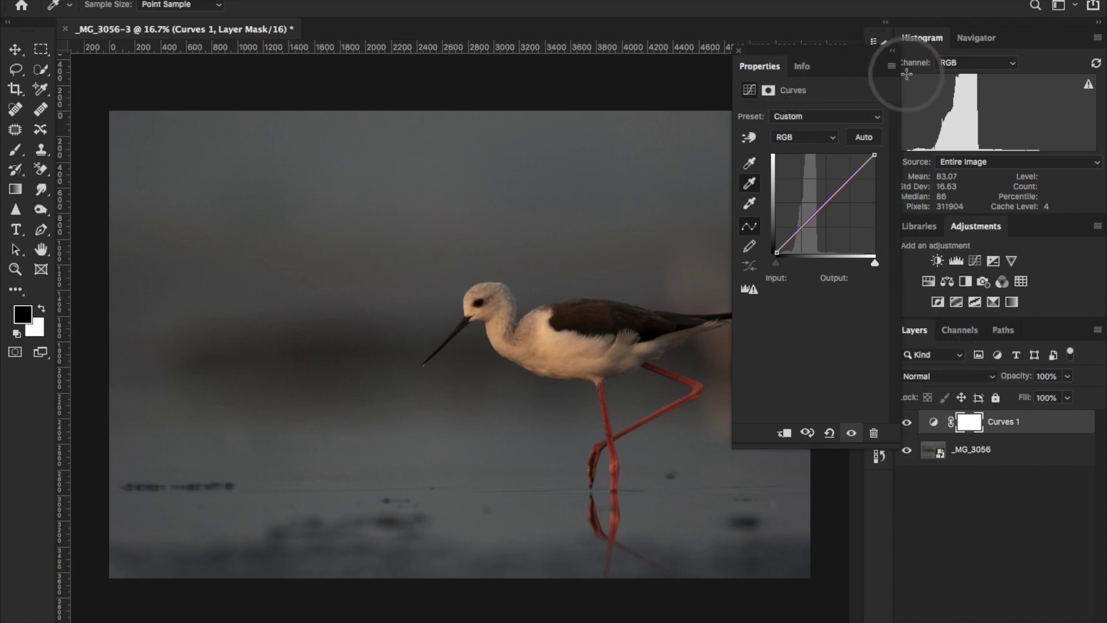
# Delete the Curves adjustment layer and duplicate the _MG_3056 layer
pyautogui.click(892, 50)
pyautogui.moveTo(1053, 428); pyautogui.dragTo(1077, 619)
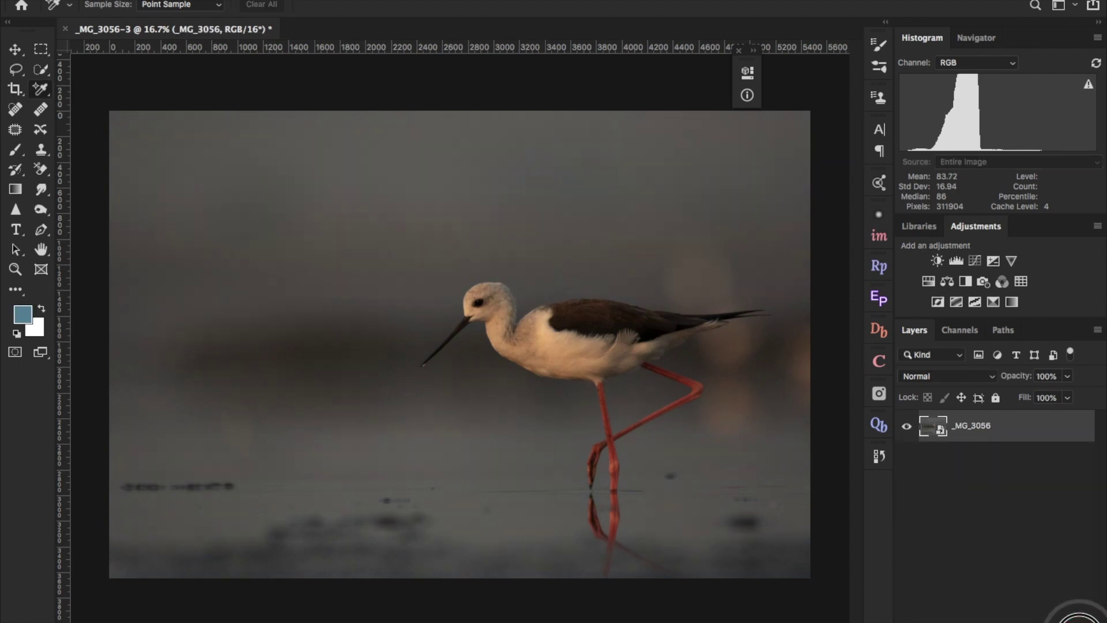
pyautogui.click(1004, 445)
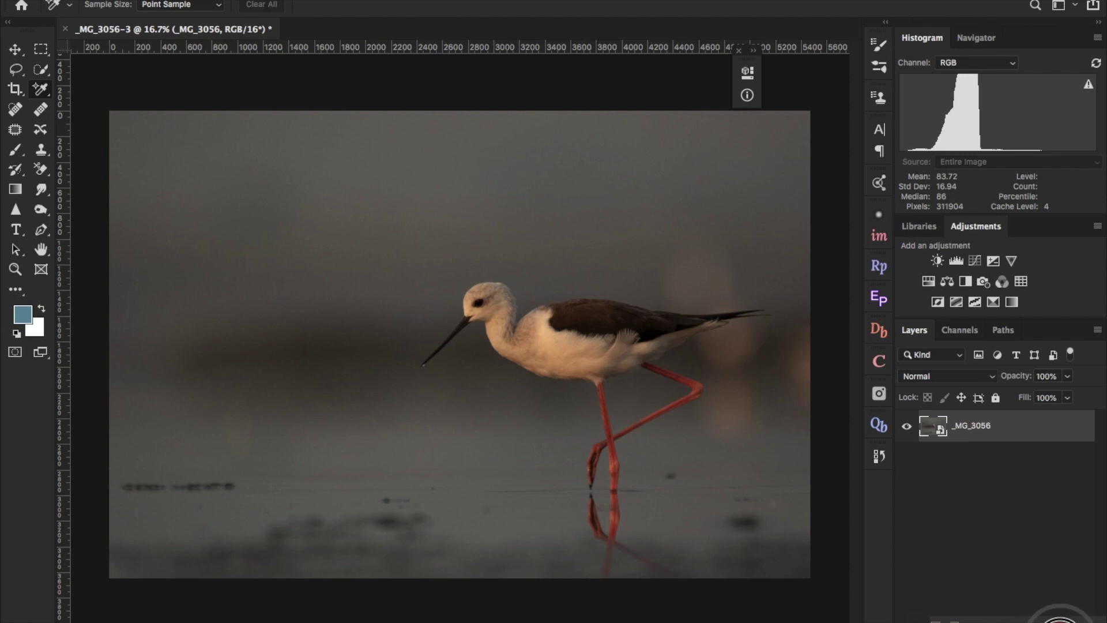
pyautogui.click(1059, 618)
pyautogui.click(906, 437)
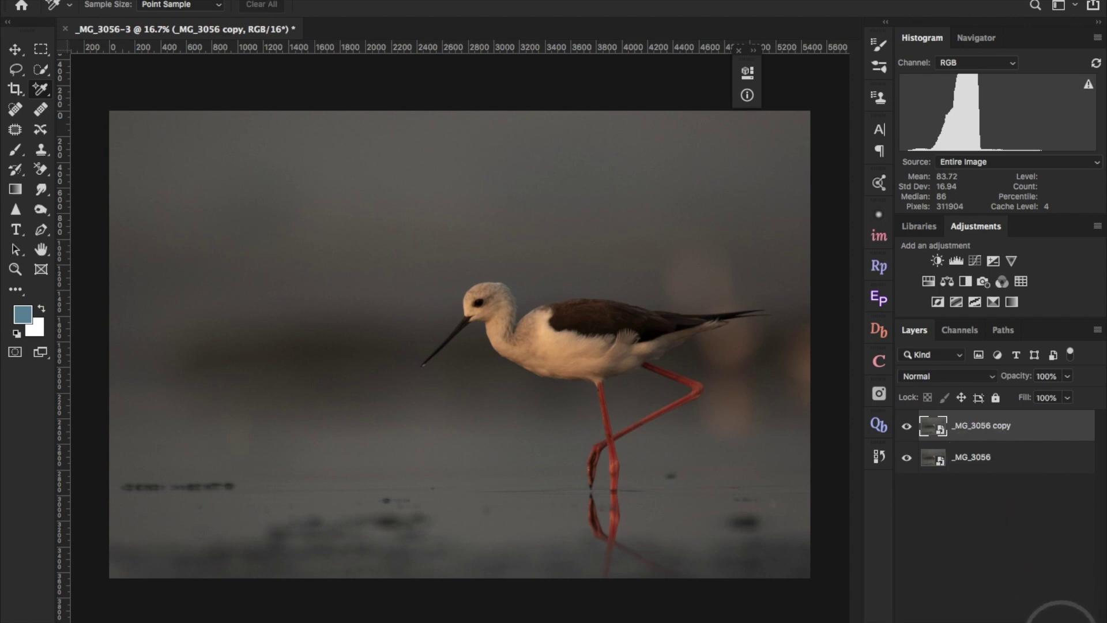
# Add a layer filled with 50% gray above the _MG_3056 copy layer and discard it
pyautogui.click(1061, 620)
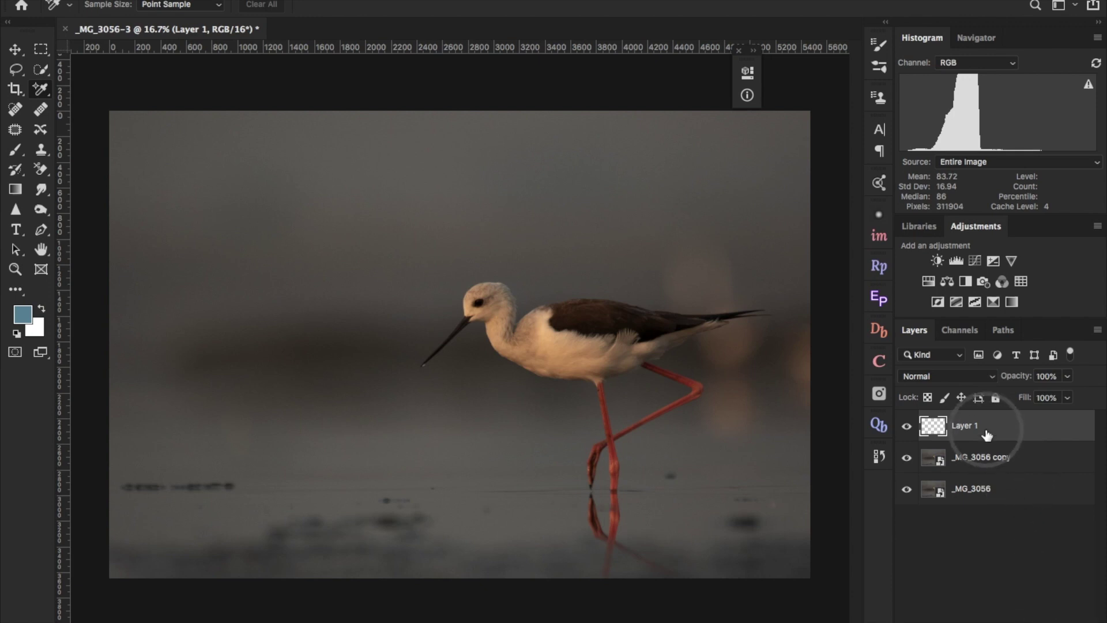
pyautogui.hotkey('shift', 'F5')
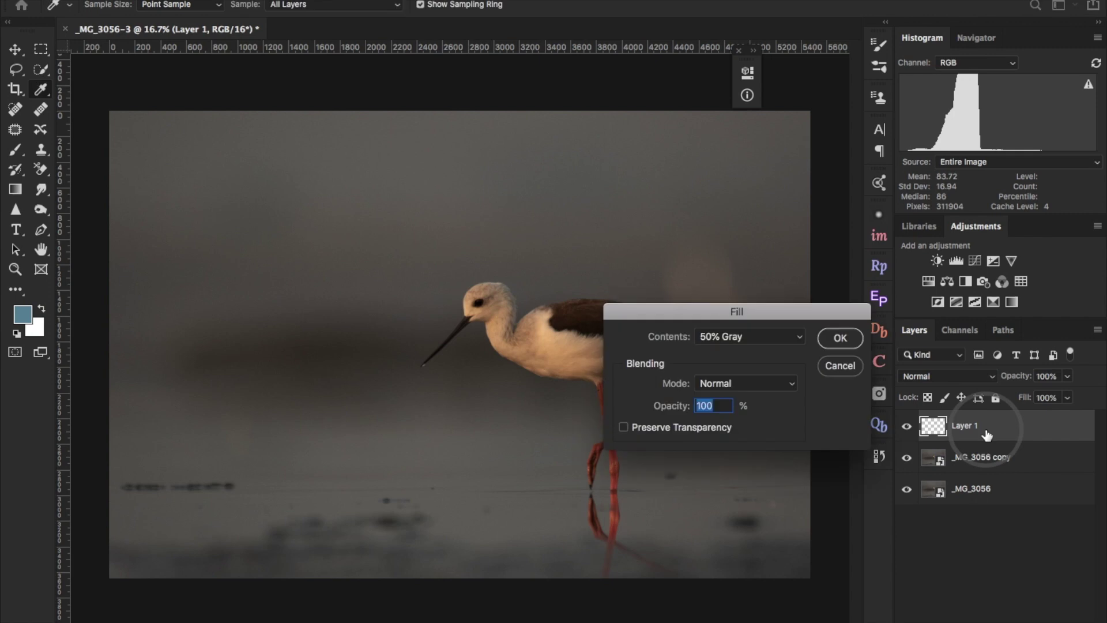
pyautogui.click(845, 343)
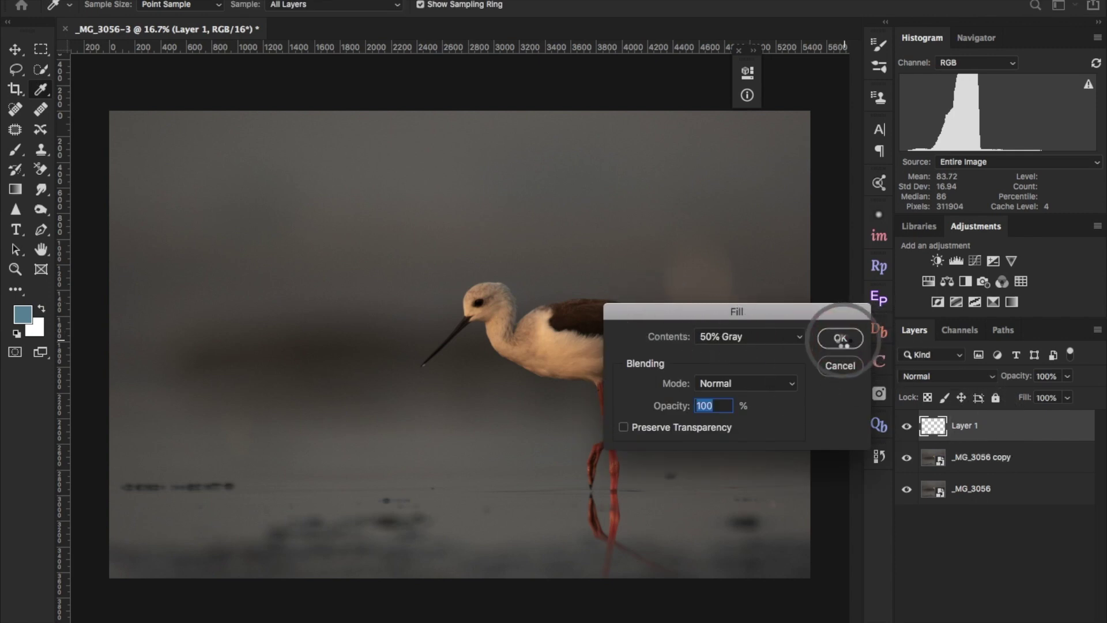
pyautogui.hotkey('shift', 'i')
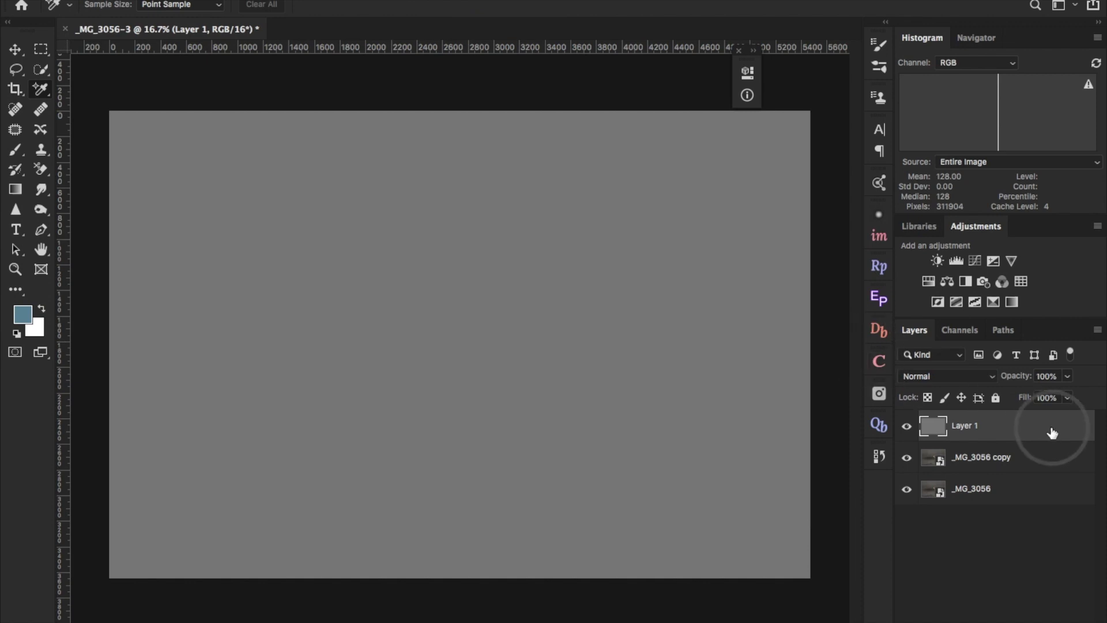
pyautogui.moveTo(1039, 431); pyautogui.dragTo(1076, 619)
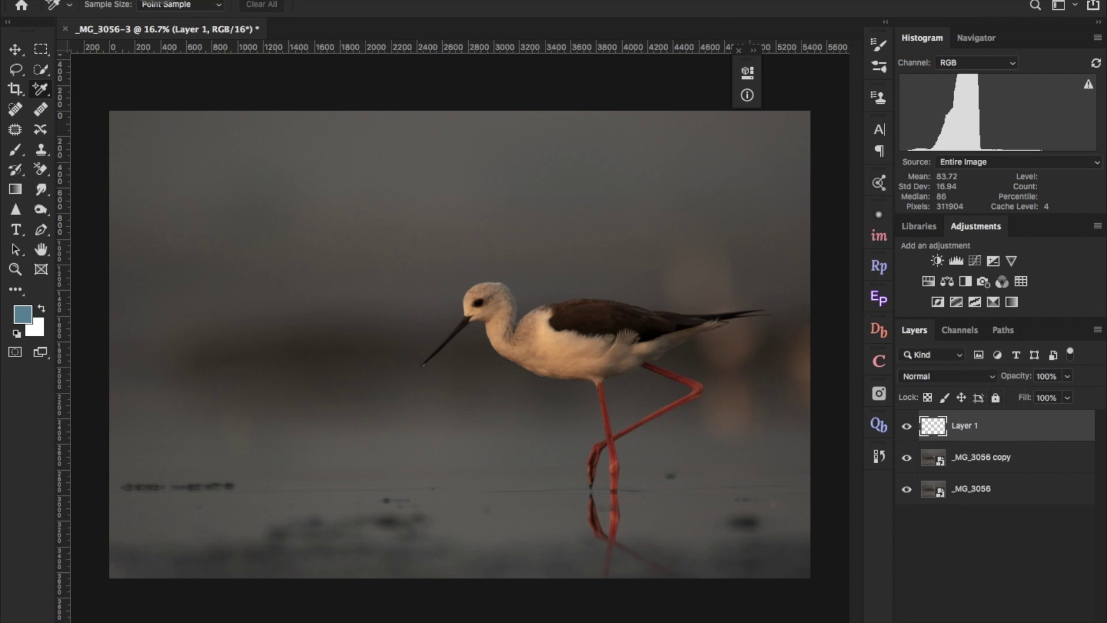
# Fill the empty Layer 1 with 50% gray at 100% opacity and set its blend mode to Difference
pyautogui.click(208, 0)
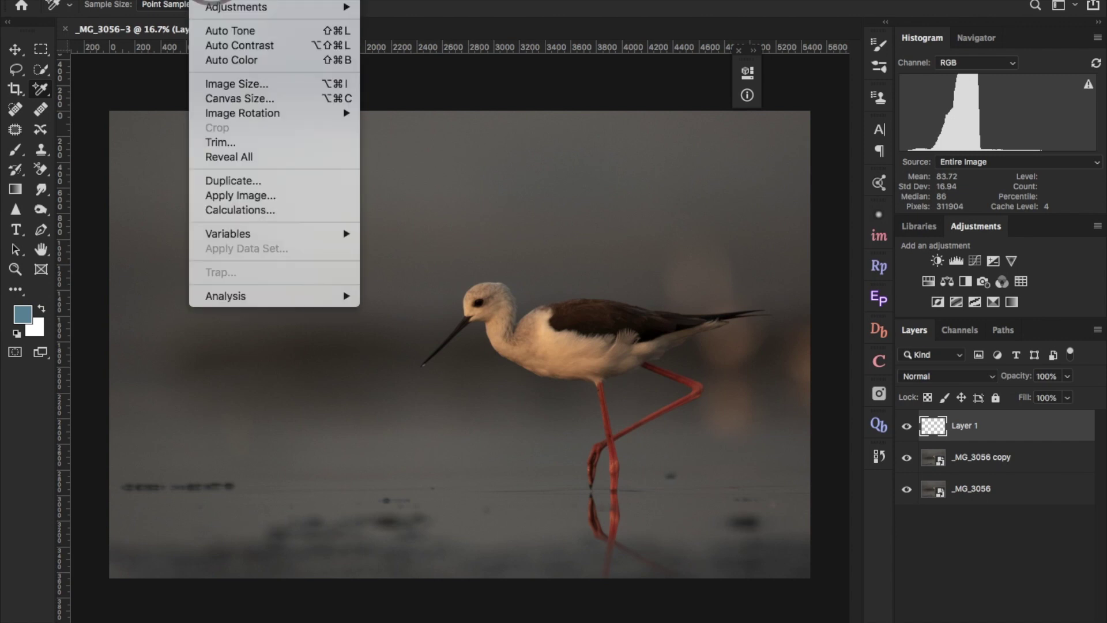
pyautogui.moveTo(173, 1)
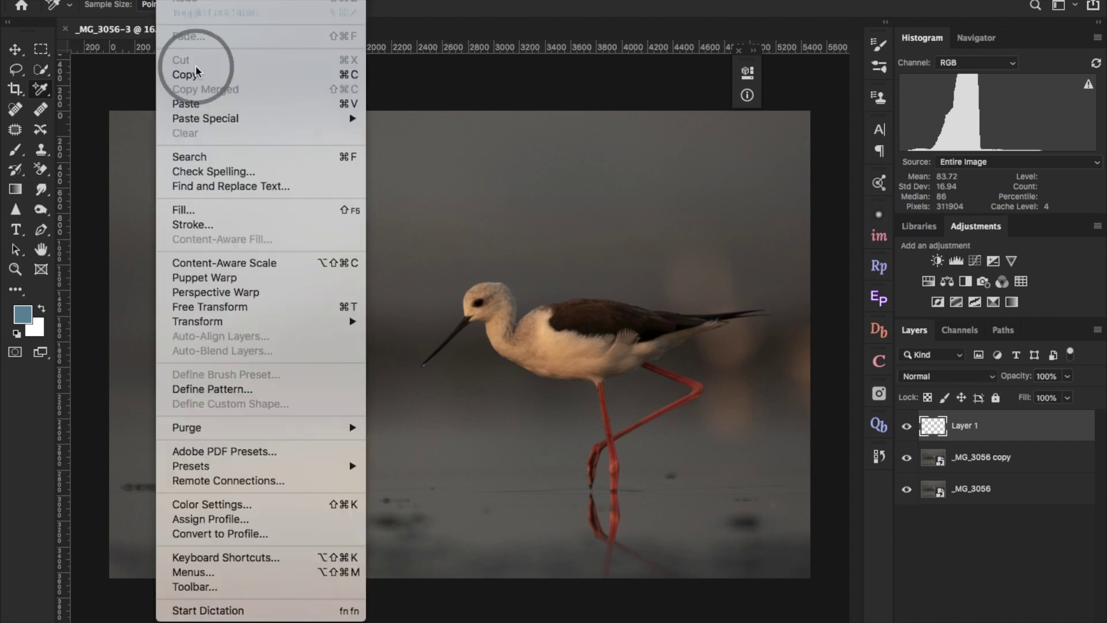
pyautogui.click(212, 213)
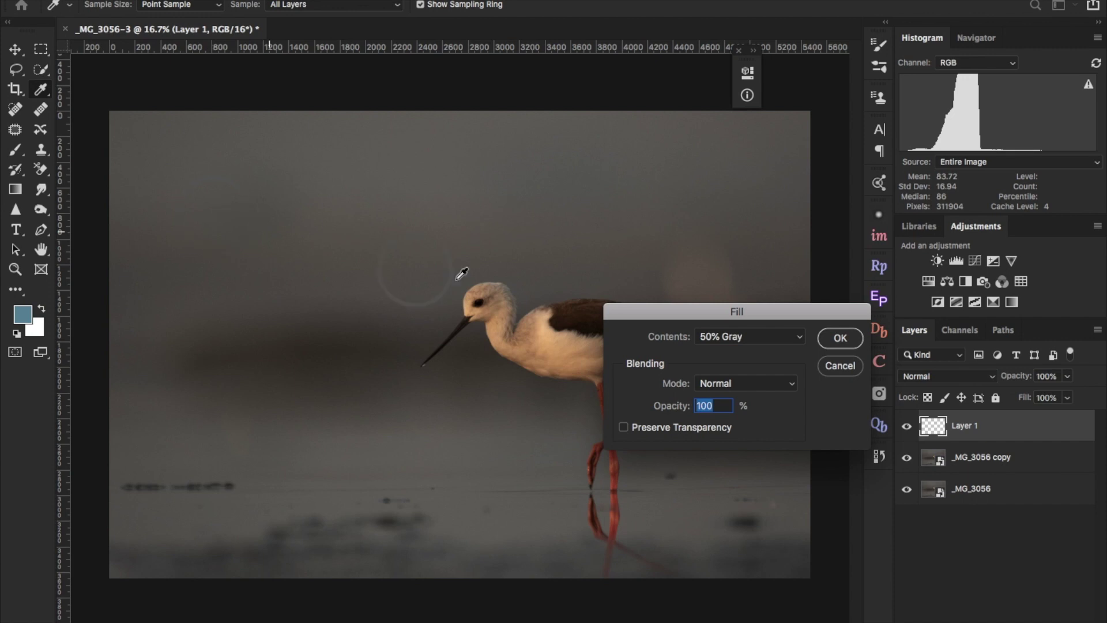
pyautogui.click(838, 342)
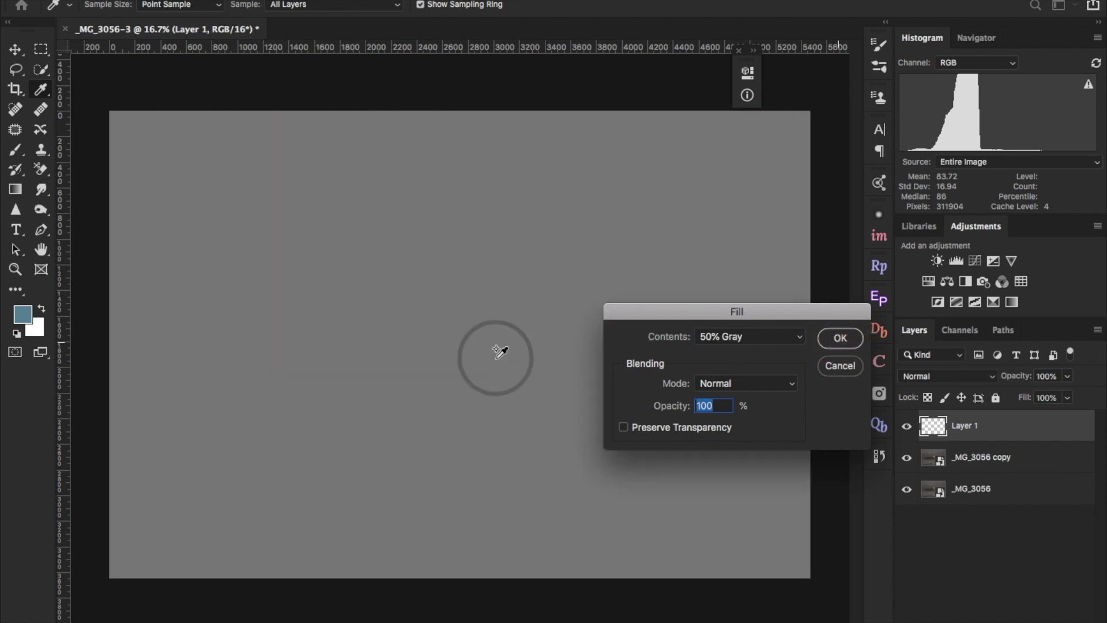
pyautogui.hotkey('shift', 'i')
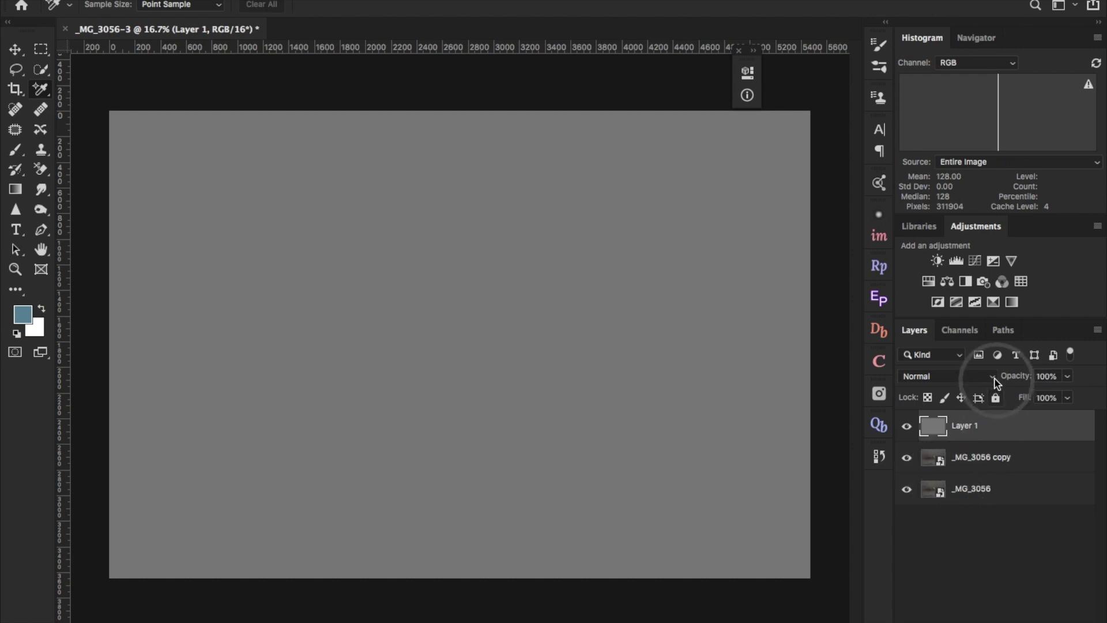
pyautogui.click(955, 381)
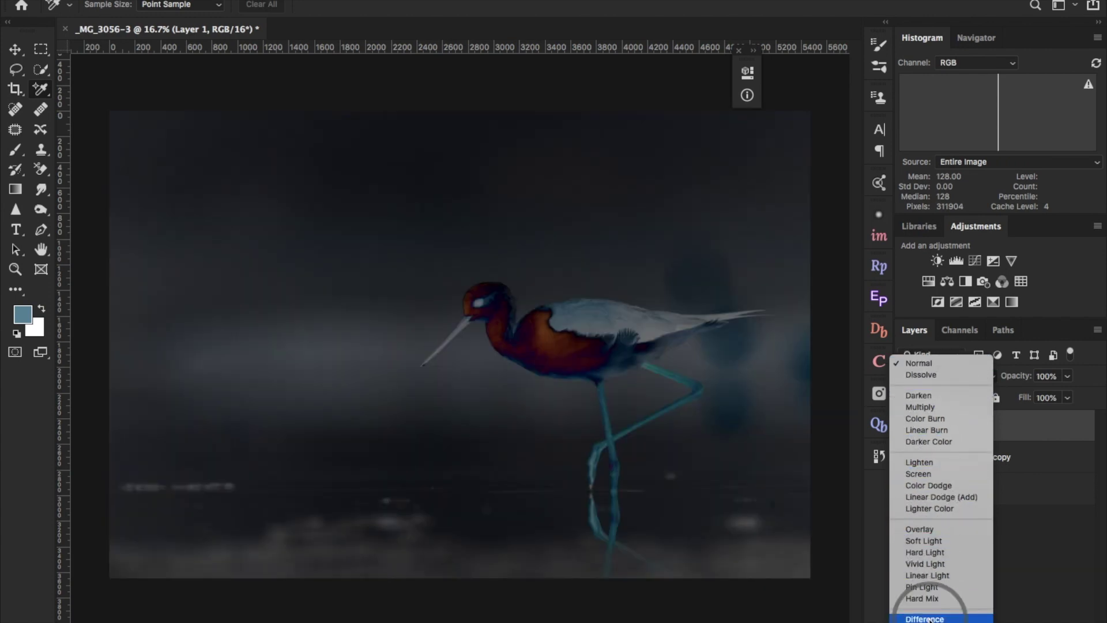
pyautogui.click(929, 618)
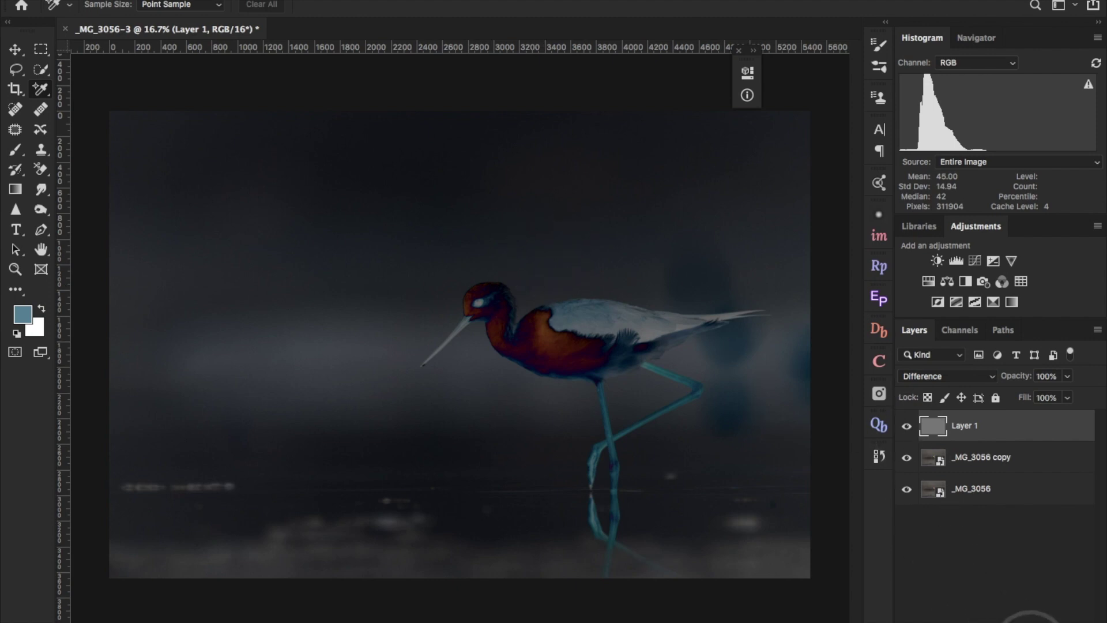
# Add a Threshold adjustment layer above Layer 1 and set its threshold level to 10
pyautogui.click(1016, 621)
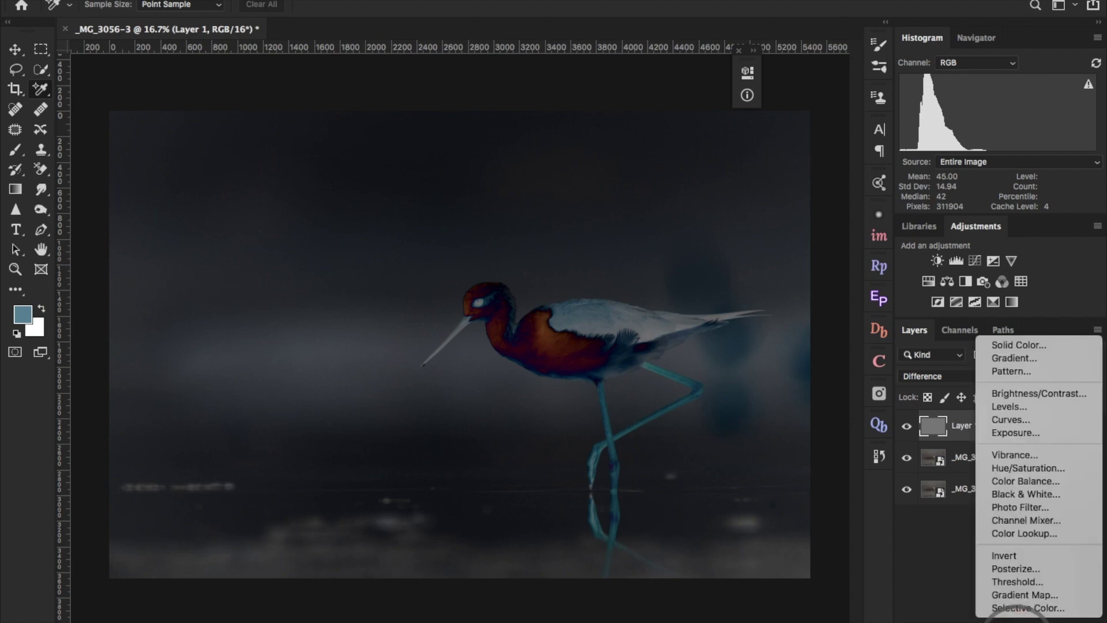
pyautogui.click(1013, 585)
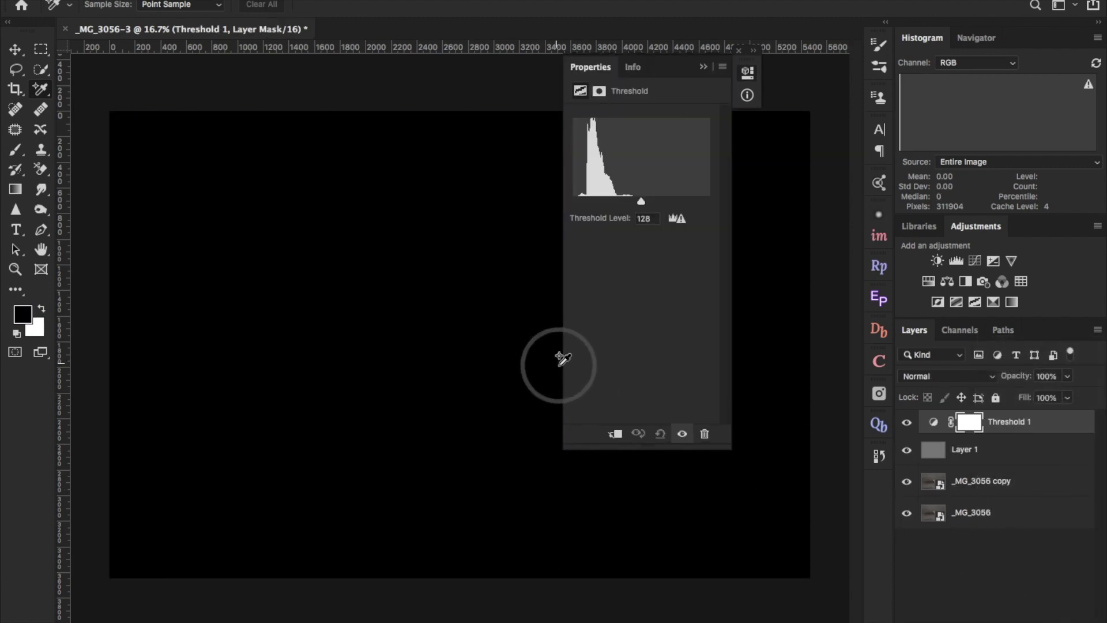
pyautogui.moveTo(640, 202); pyautogui.dragTo(577, 208)
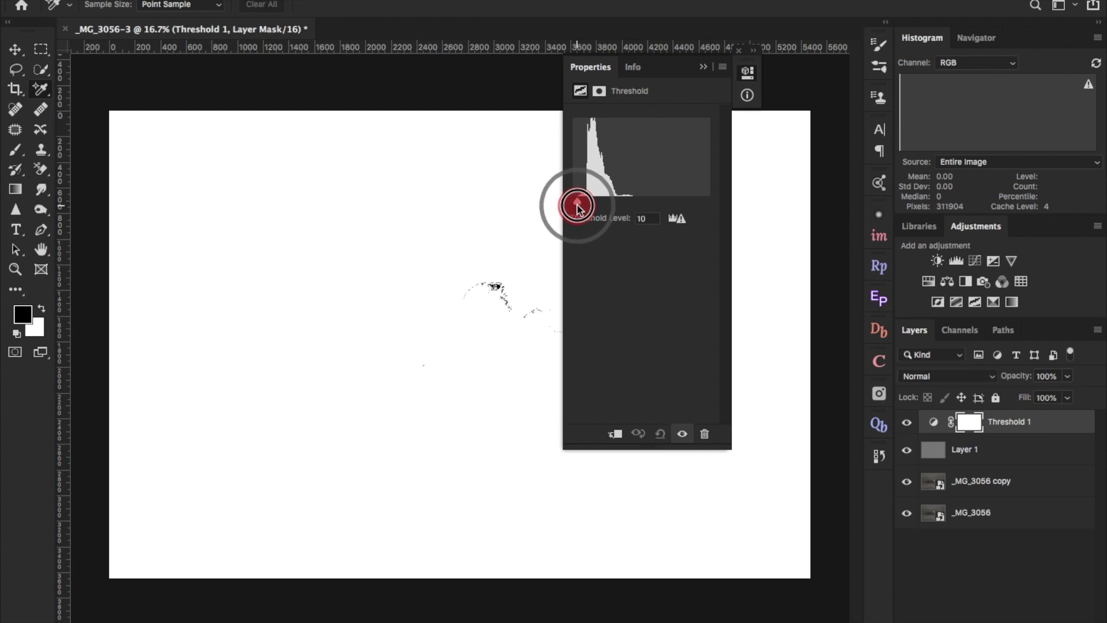
pyautogui.click(577, 208)
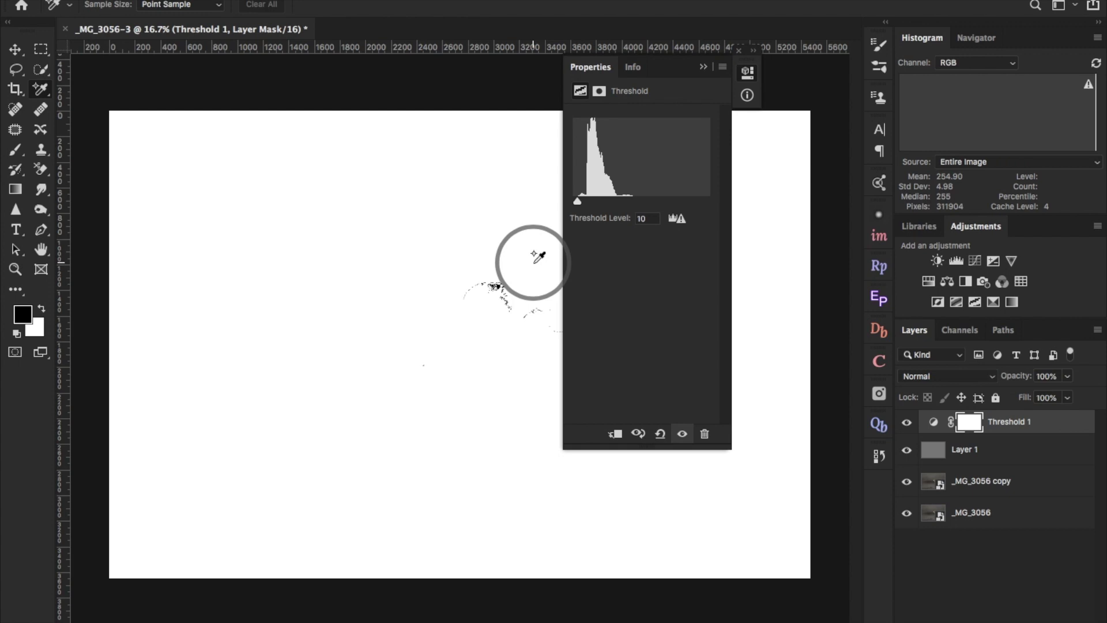
pyautogui.moveTo(534, 254); pyautogui.dragTo(245, 201)
# Place a color sampler point on the black specks at the top of the bird's head
pyautogui.click(39, 90)
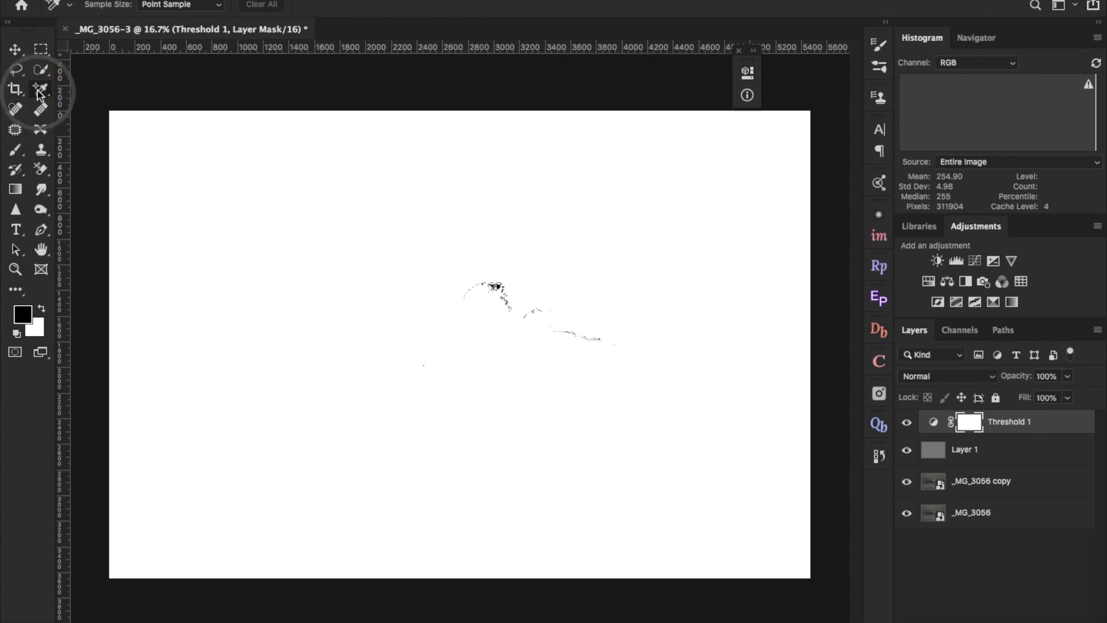
pyautogui.click(40, 92)
pyautogui.moveTo(41, 94); pyautogui.dragTo(92, 108)
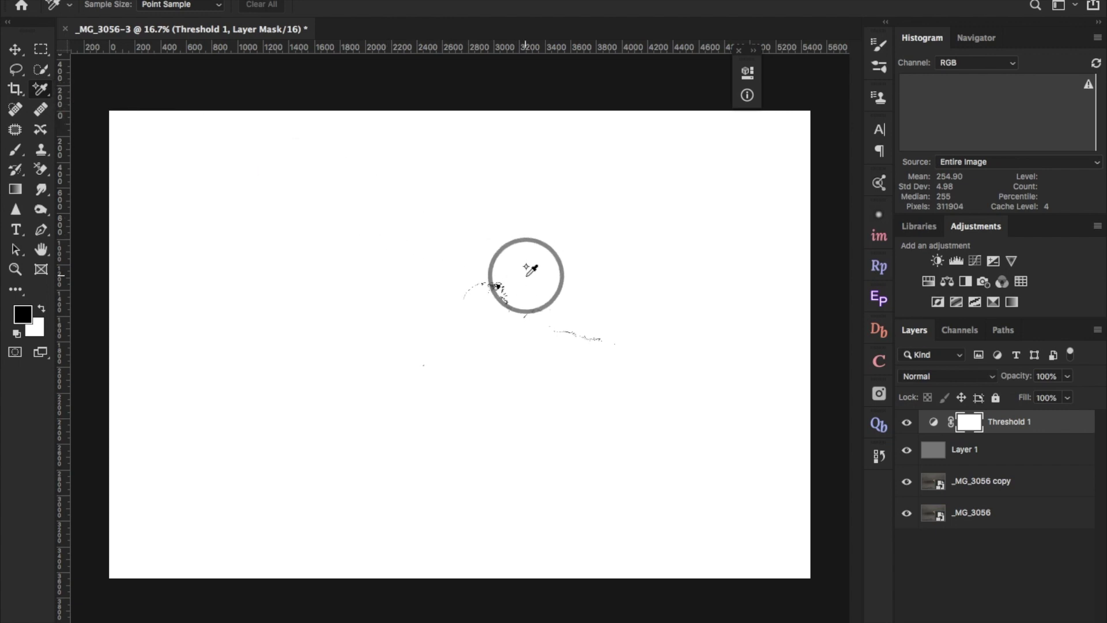
pyautogui.hotkey('ctrl', '+')
pyautogui.hotkey('ctrl', '+')
pyautogui.hotkey('ctrl', '+')
pyautogui.hotkey('ctrl', '+')
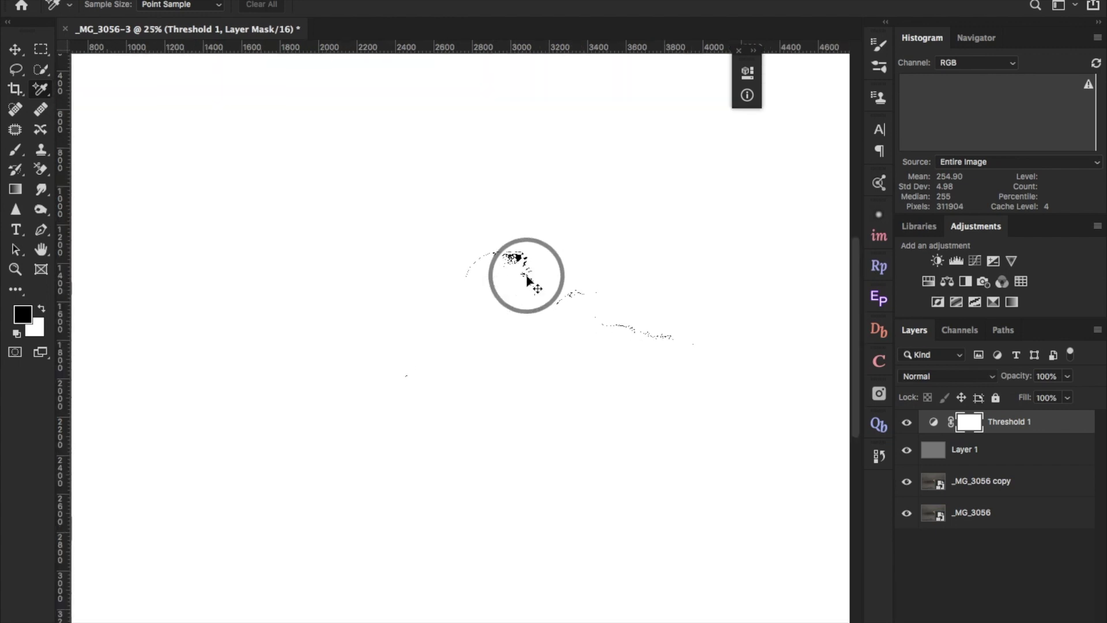
pyautogui.hotkey('ctrl', '+')
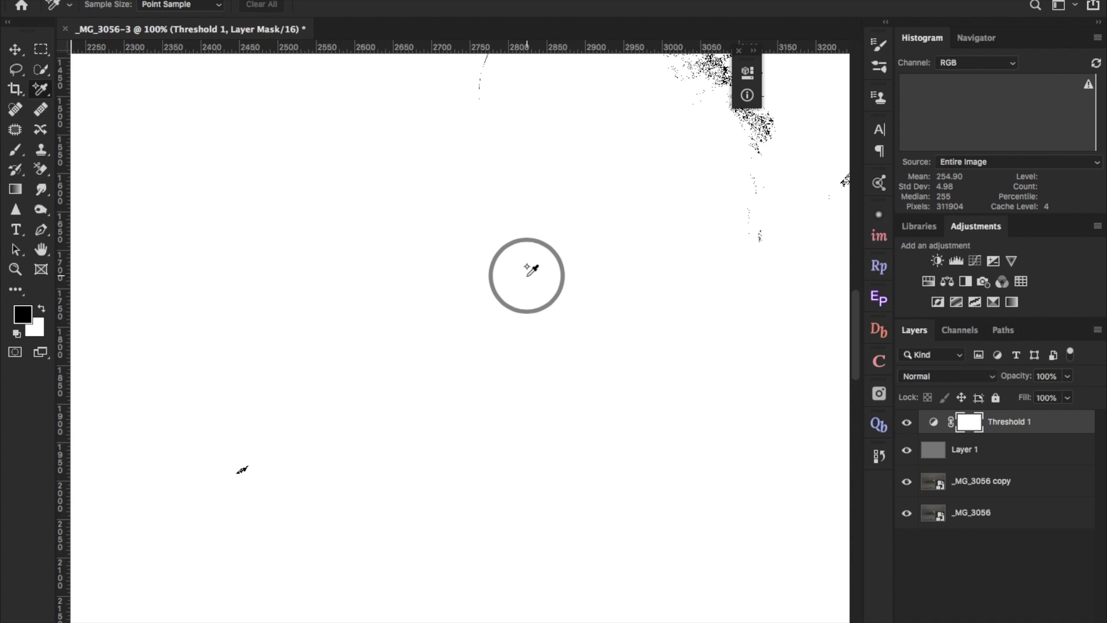
pyautogui.click(605, 362)
pyautogui.moveTo(605, 362); pyautogui.dragTo(556, 484)
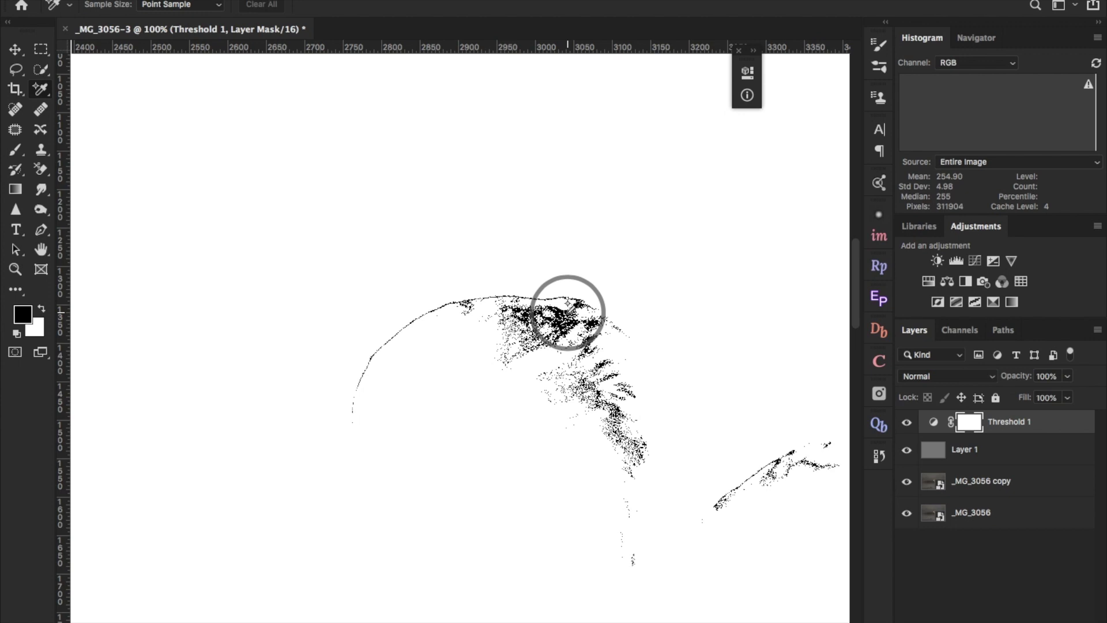
pyautogui.click(568, 302)
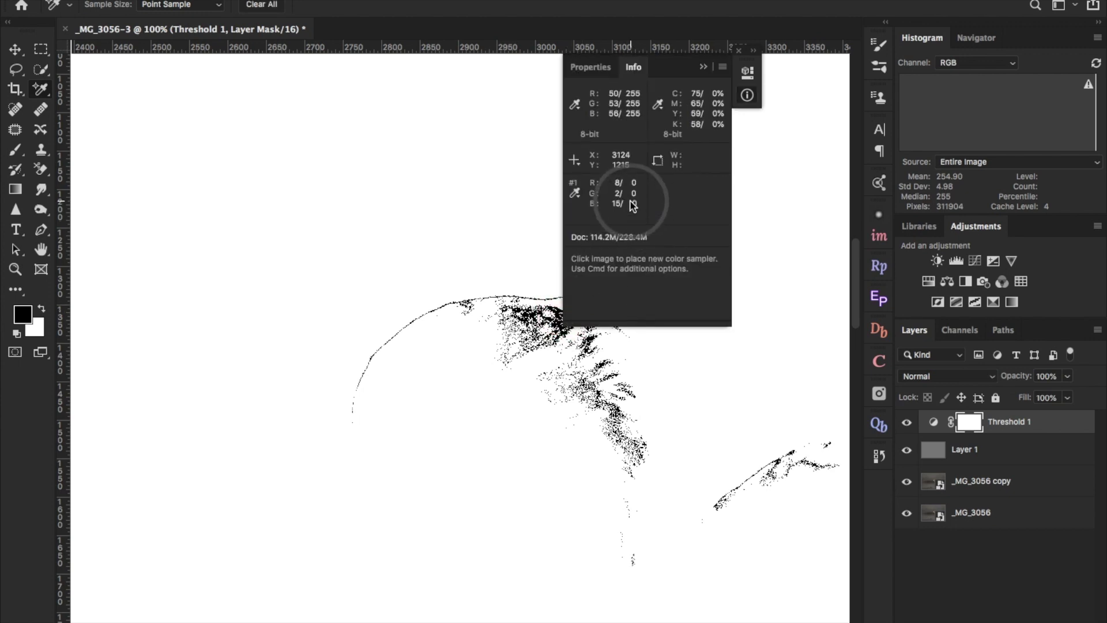
pyautogui.click(705, 67)
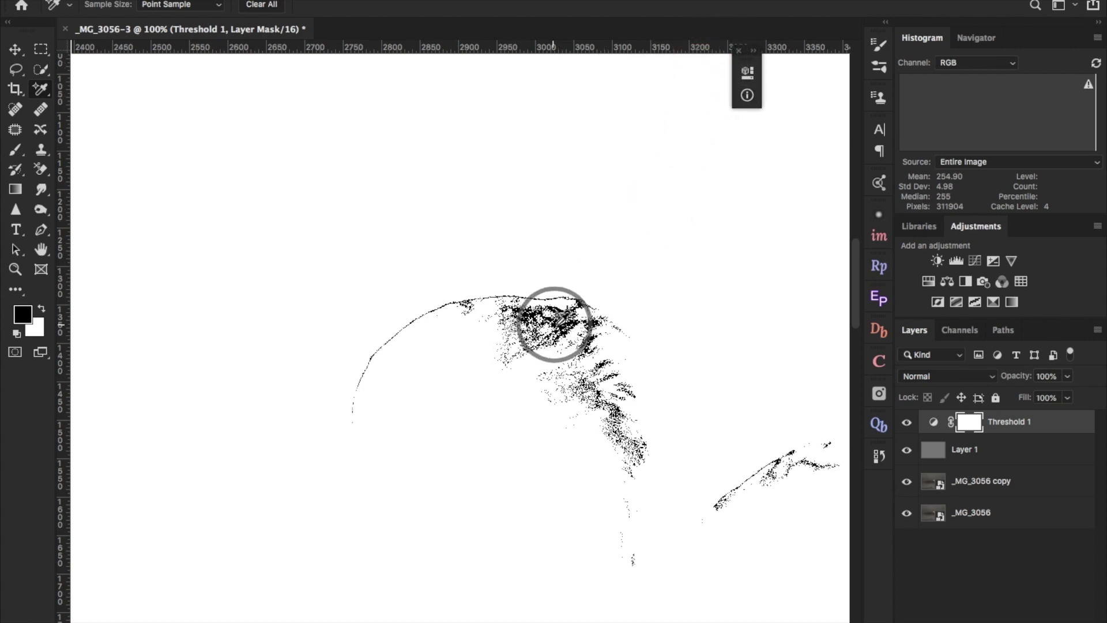
# Delete the Threshold 1 adjustment layer and the gray Layer 1
pyautogui.moveTo(1087, 427); pyautogui.dragTo(1084, 615)
pyautogui.moveTo(1040, 429); pyautogui.dragTo(1076, 615)
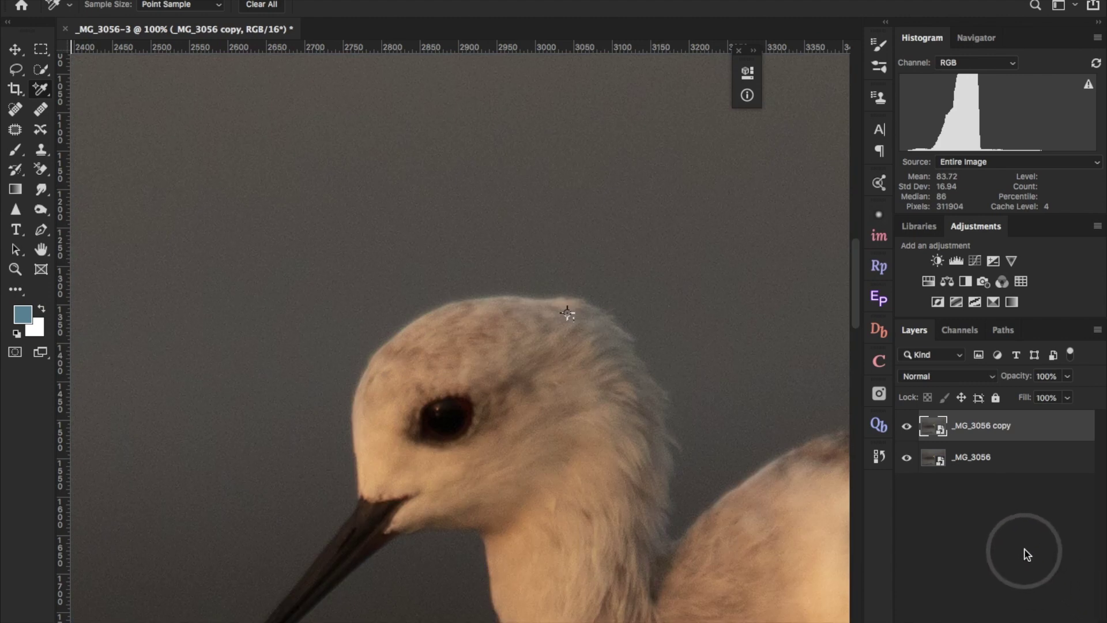
pyautogui.click(565, 316)
pyautogui.moveTo(565, 316); pyautogui.dragTo(568, 316)
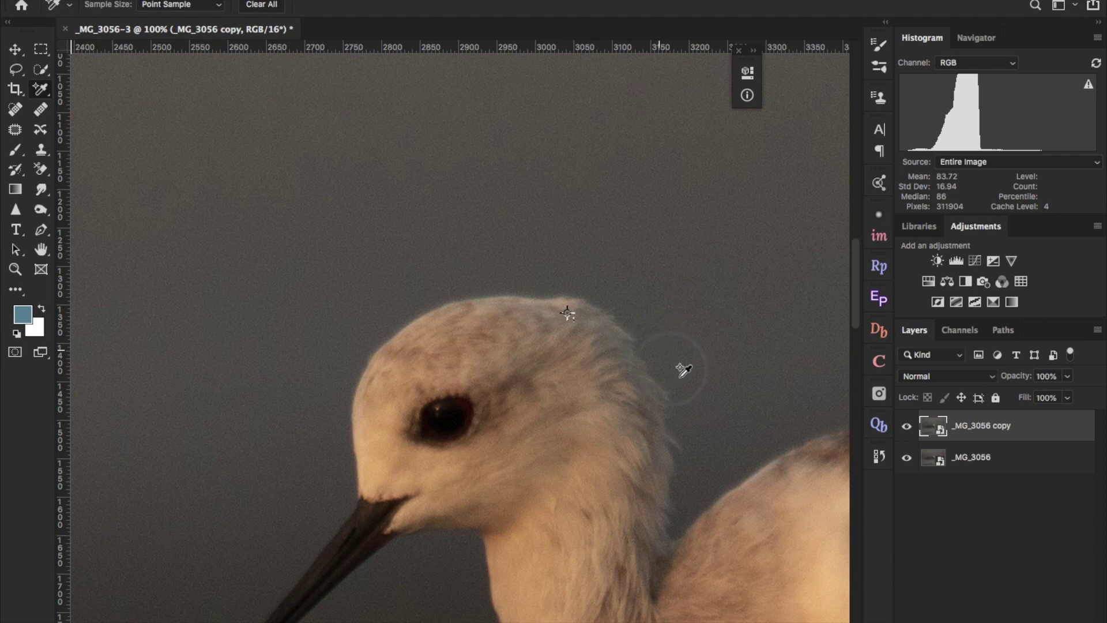
# Add a Curves adjustment layer above _MG_3056 copy and set its gray point at the color sampler marker on the bird's head
pyautogui.click(1020, 621)
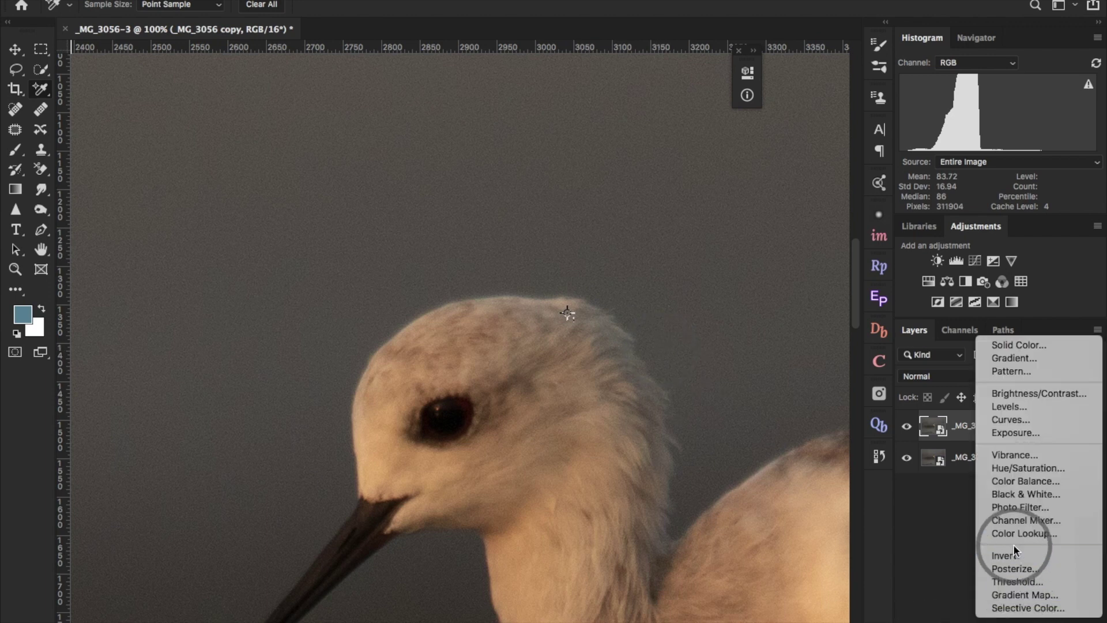
pyautogui.click(1012, 423)
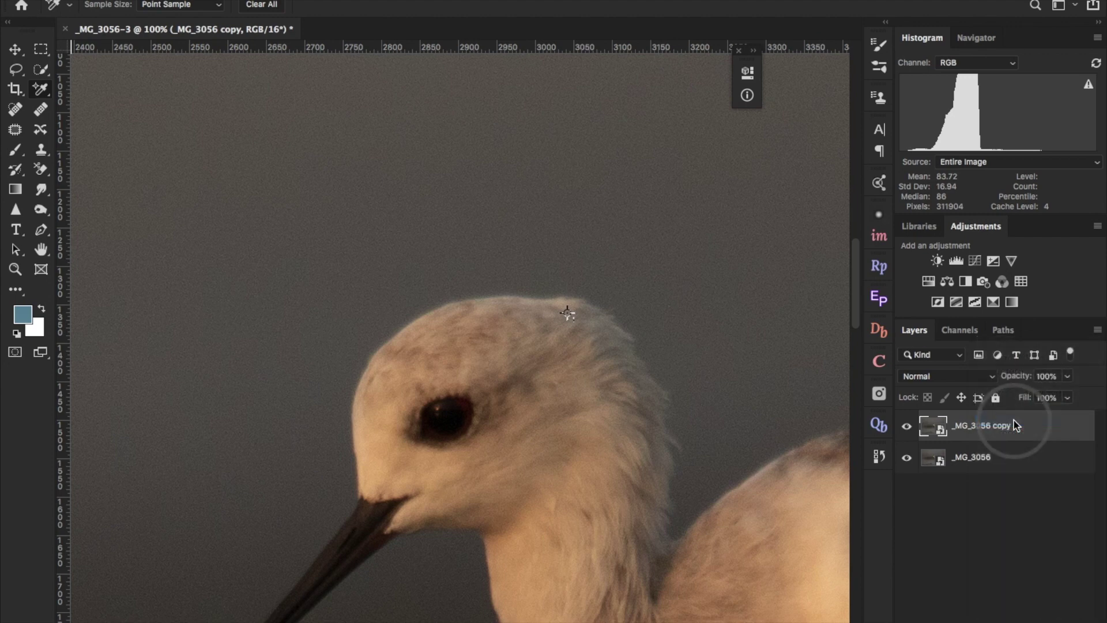
pyautogui.moveTo(670, 80); pyautogui.dragTo(350, 90)
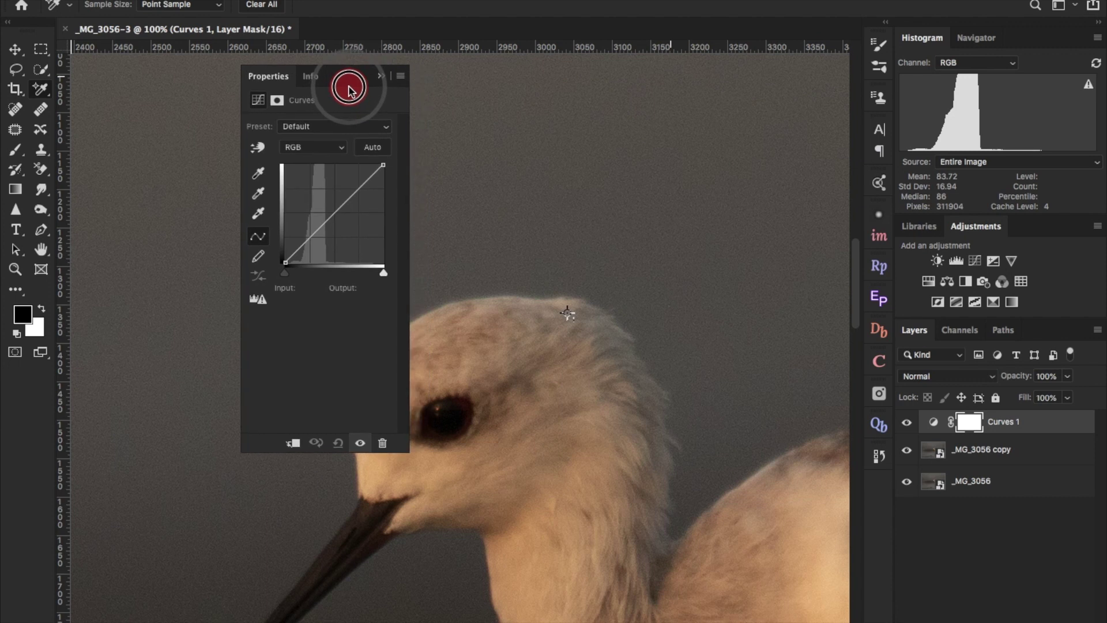
pyautogui.click(257, 194)
pyautogui.click(258, 196)
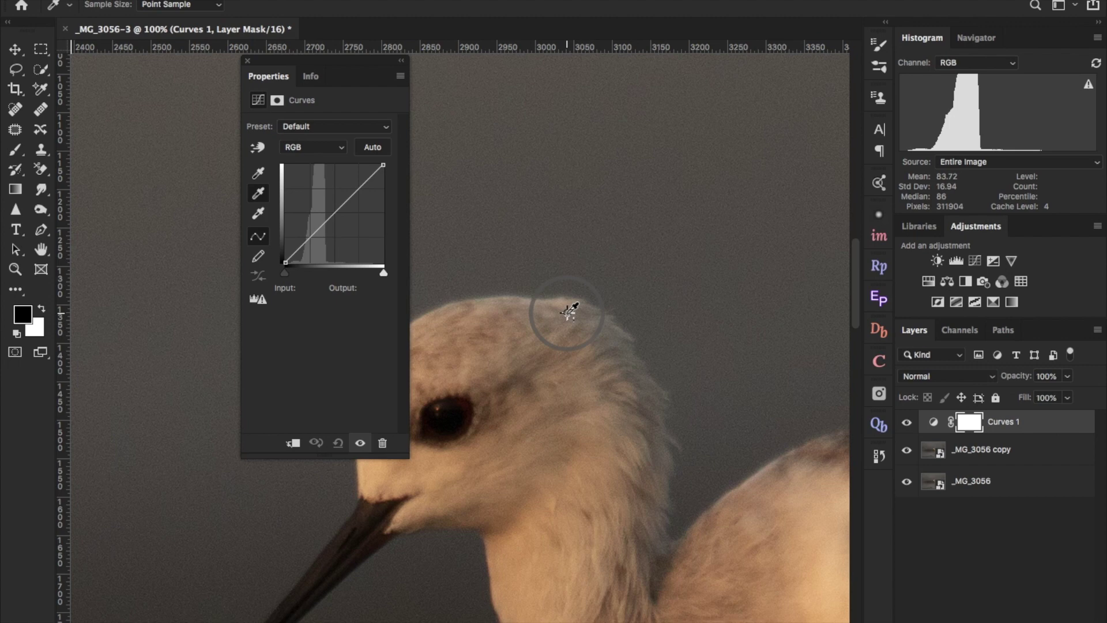
pyautogui.click(569, 311)
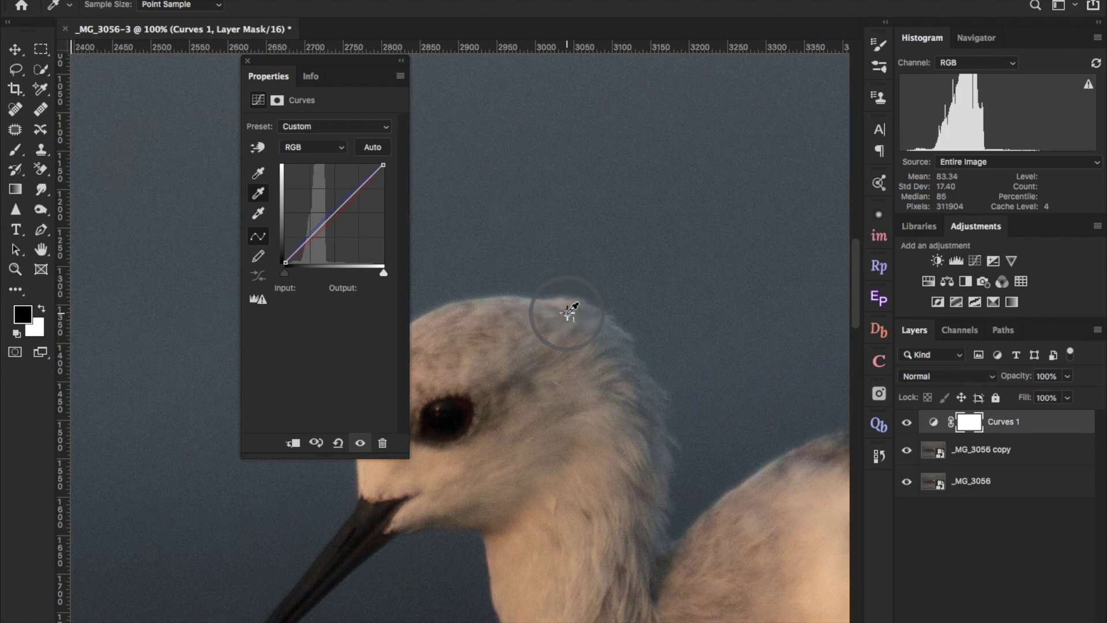
# Hide and show the Curves 1 layer to compare the whole photo with and without the sampled gray point correction
pyautogui.press('super+0')
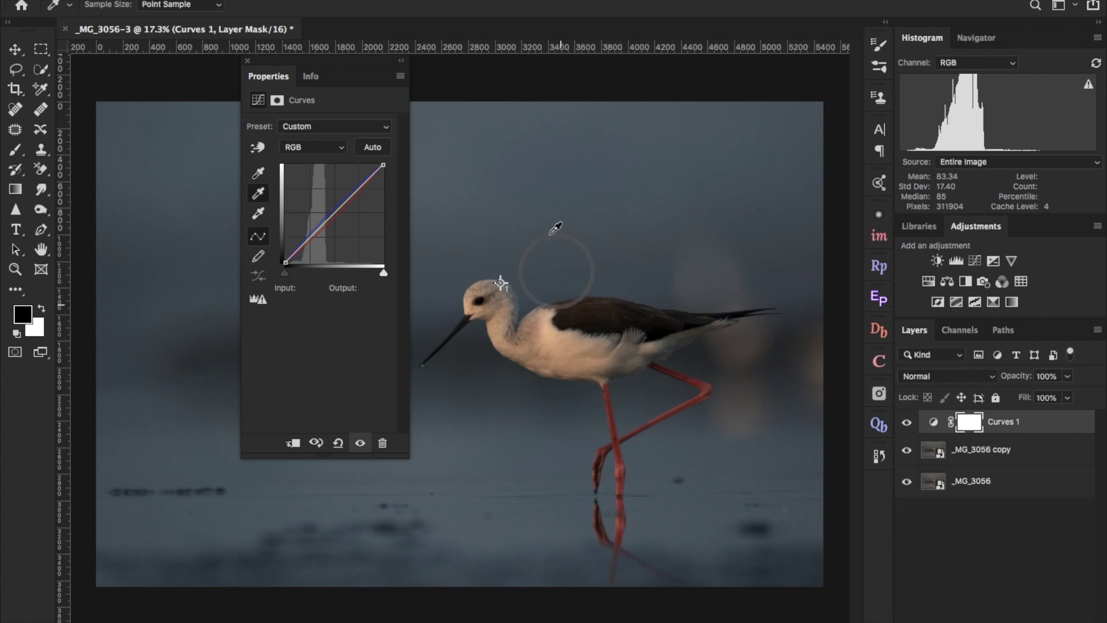
pyautogui.click(248, 63)
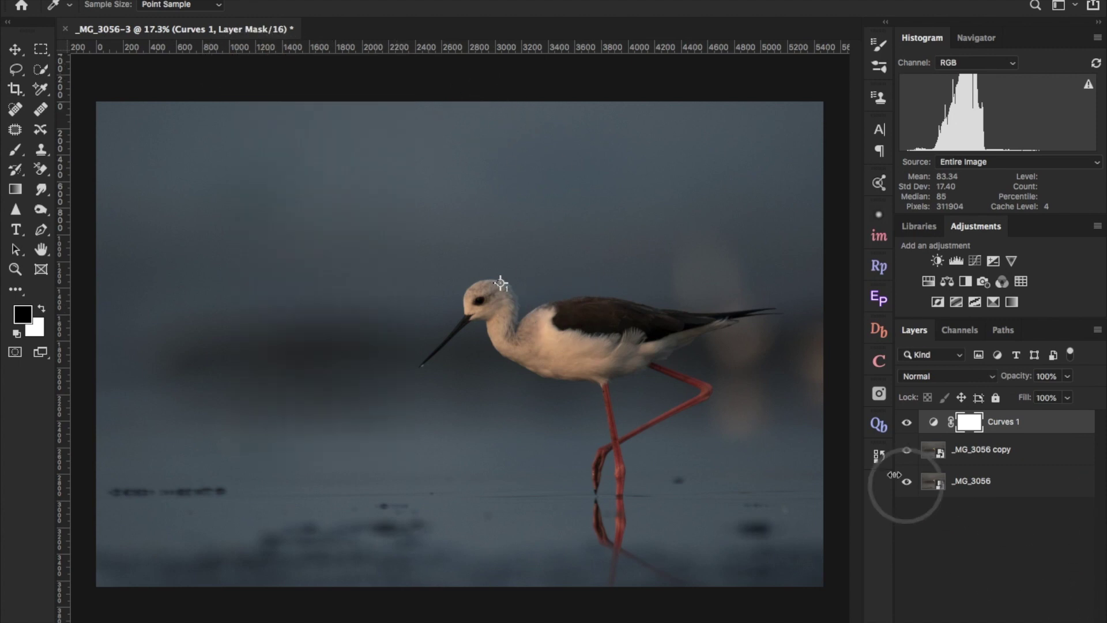
pyautogui.click(906, 421)
pyautogui.click(905, 424)
pyautogui.click(905, 422)
pyautogui.click(906, 422)
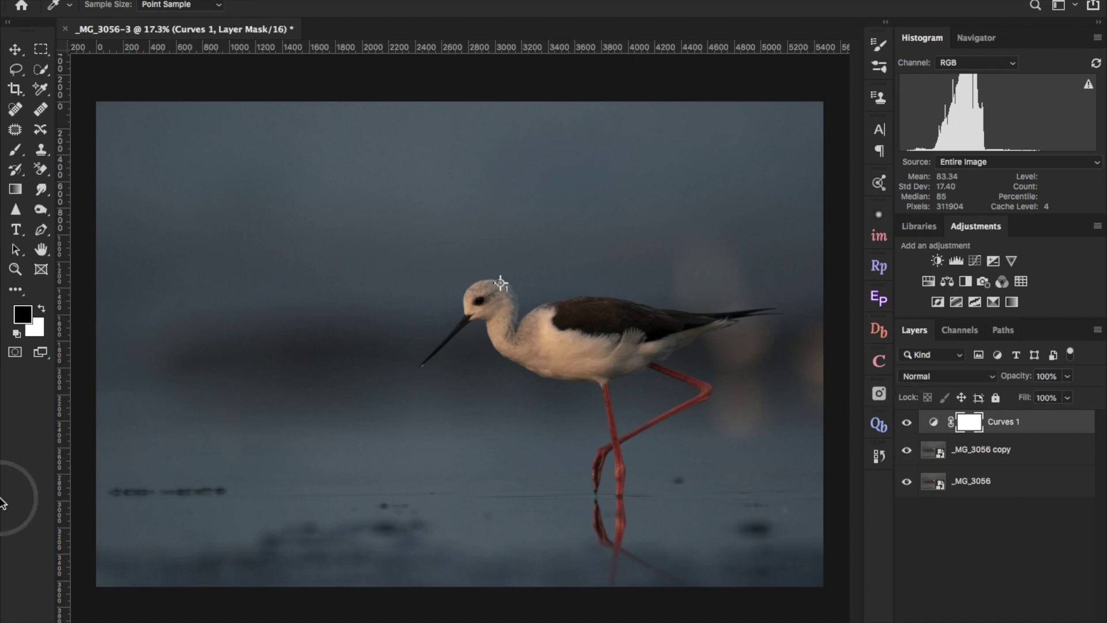
# Switch to the Keynote presentation on fixing white balance and dismiss the update notice
pyautogui.moveTo(44, 475)
pyautogui.click(35, 445)
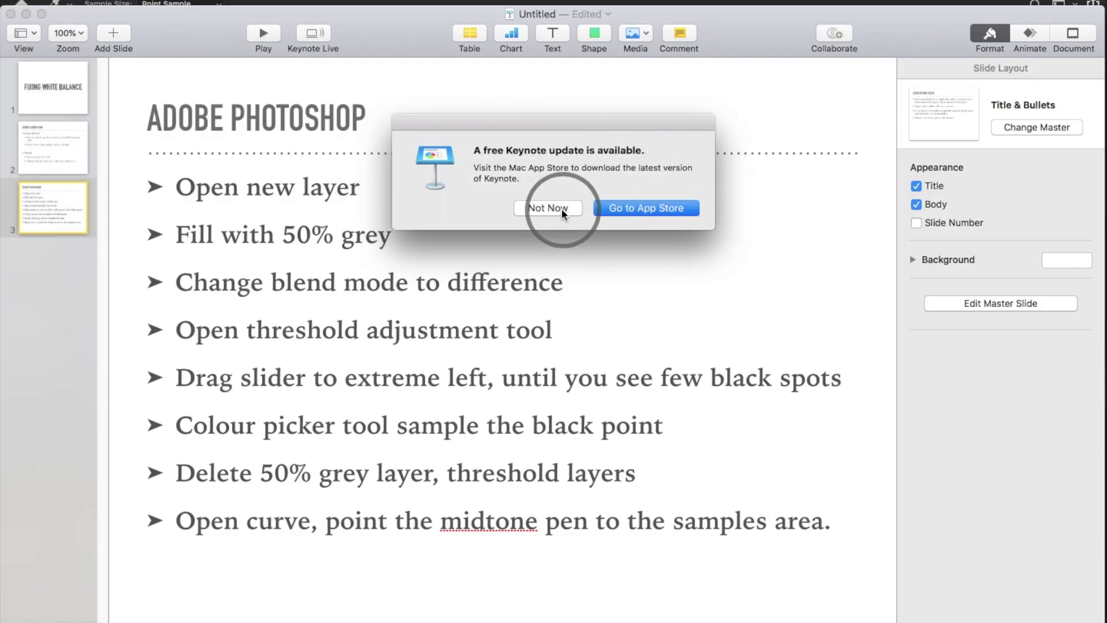
pyautogui.click(54, 82)
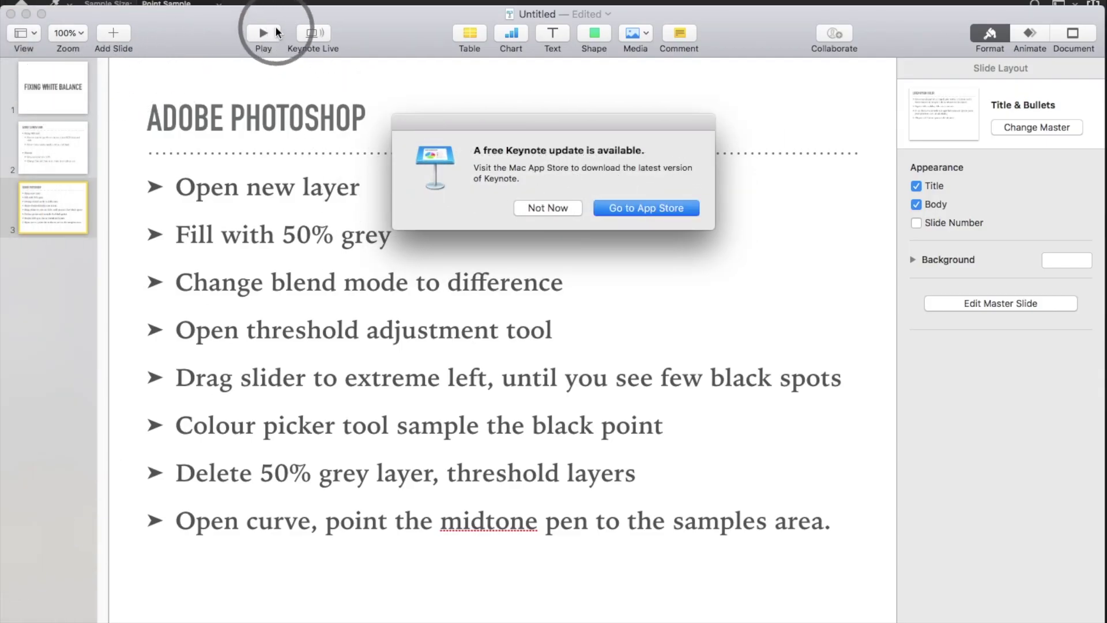
pyautogui.click(553, 208)
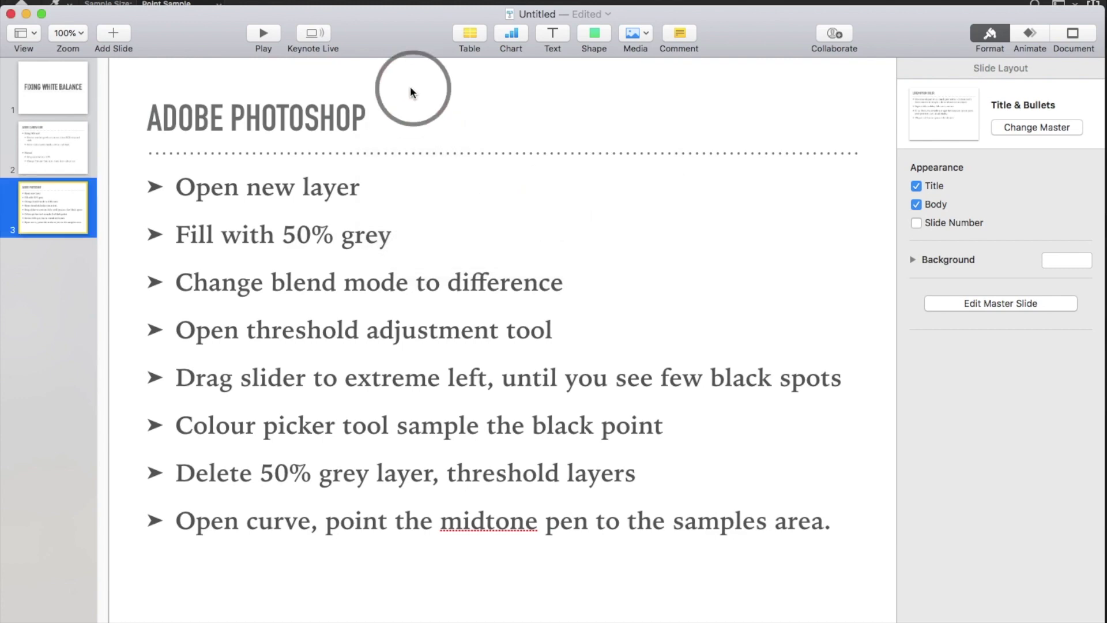
# Play the slideshow from the Fixing White Balance title slide and advance to the Adobe Camera Raw slide
pyautogui.click(54, 85)
pyautogui.click(387, 225)
pyautogui.press('alt+super+p')
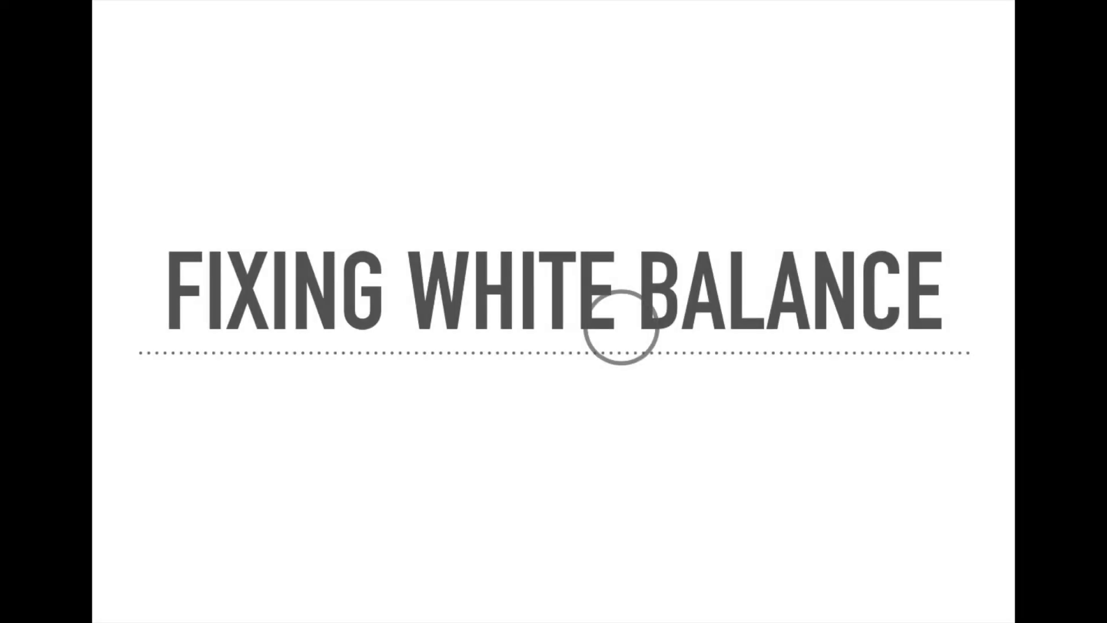
pyautogui.press('Right')
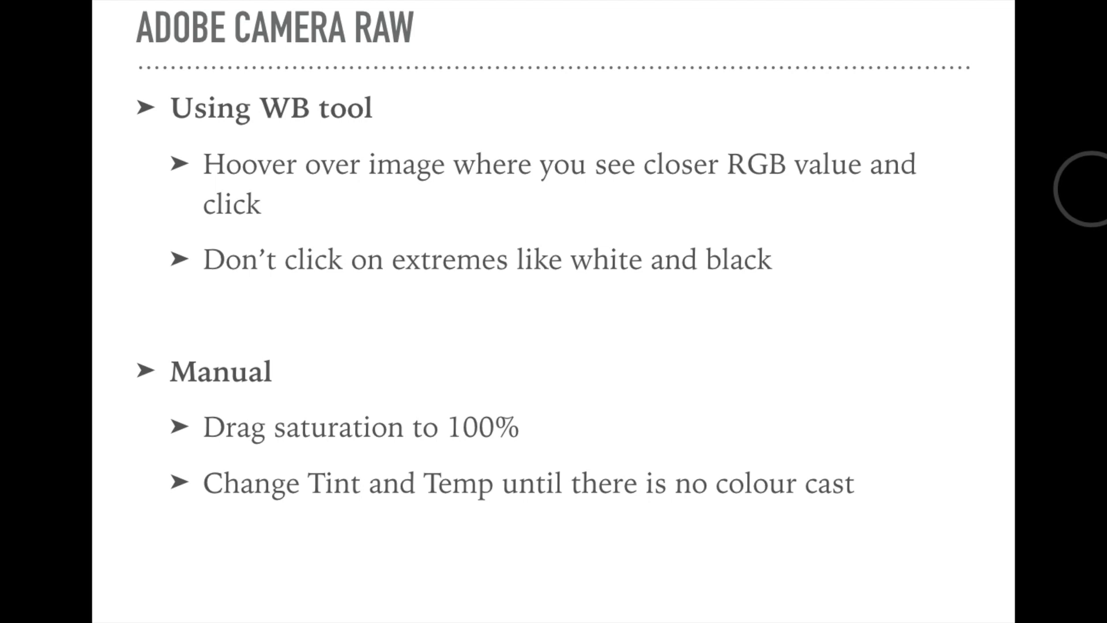